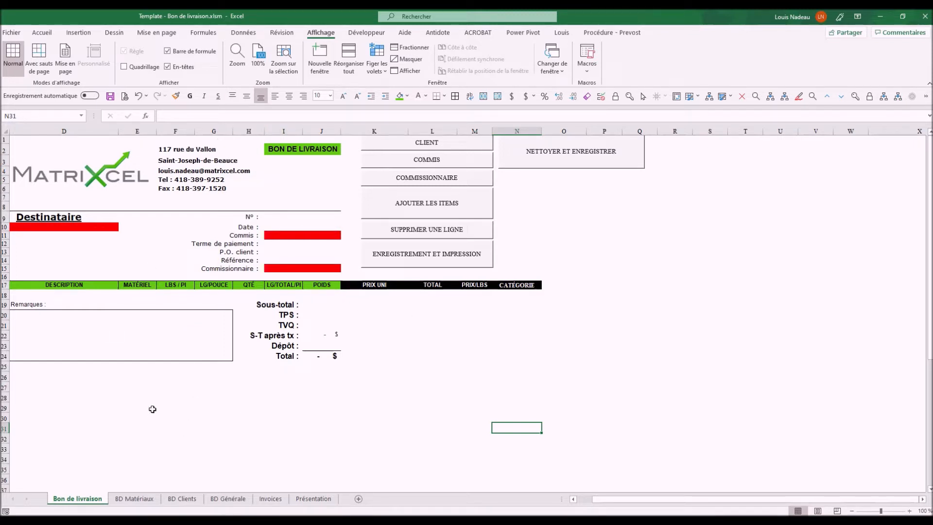
Filter BD Matériaux by Channel, then H Beam, clear the filter, and show BD Clients
{"action": "left_click", "coordinate": [134, 500]}
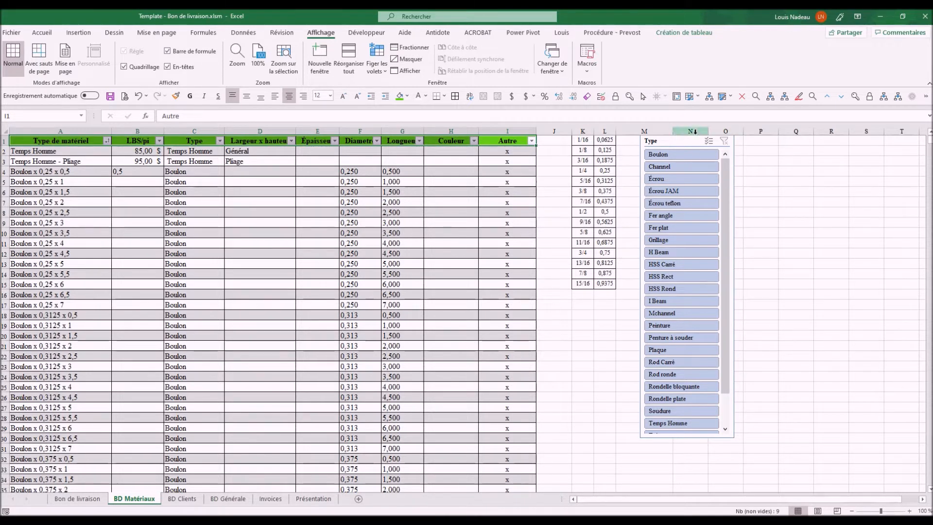
{"action": "left_click", "coordinate": [693, 167]}
{"action": "left_click", "coordinate": [688, 251]}
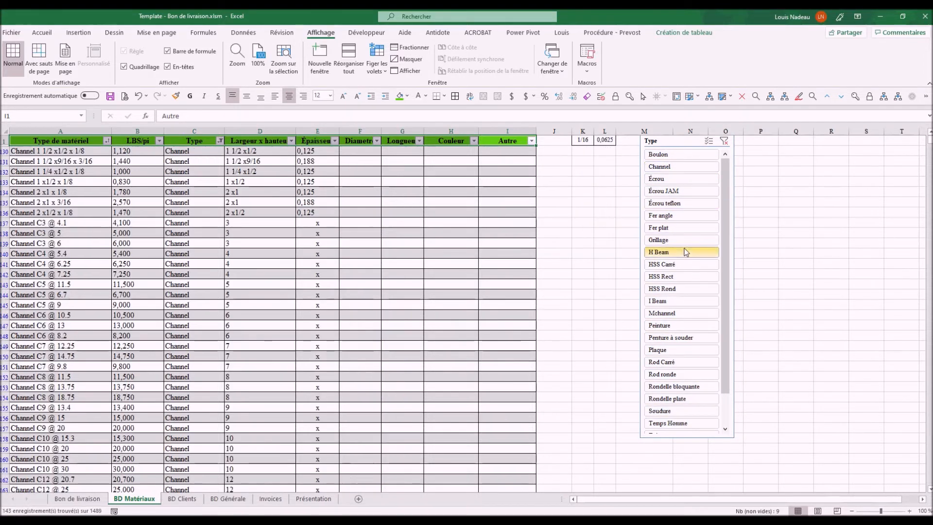
{"action": "left_click", "coordinate": [725, 141]}
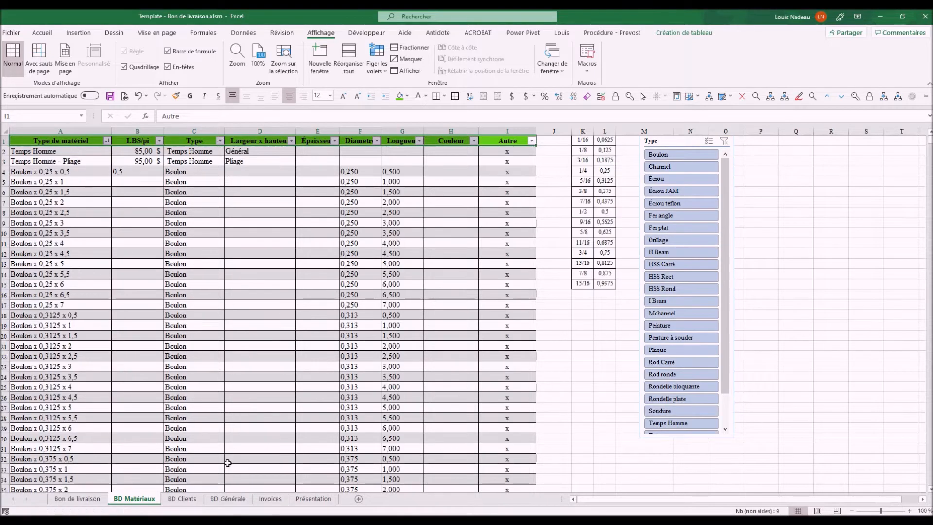
{"action": "left_click", "coordinate": [182, 499]}
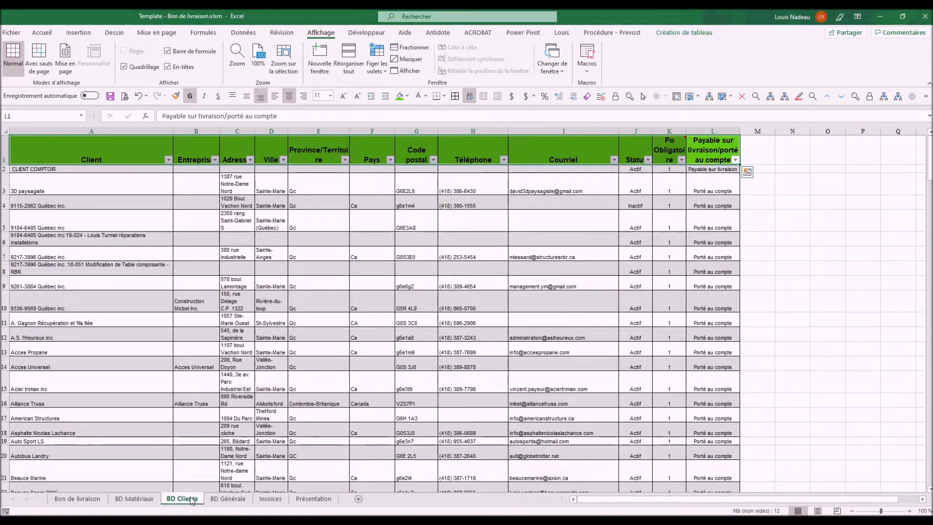
Select E9 on BD Clients, view BD Générale and Invoices, then return to Bon de livraison
{"action": "left_click", "coordinate": [319, 284]}
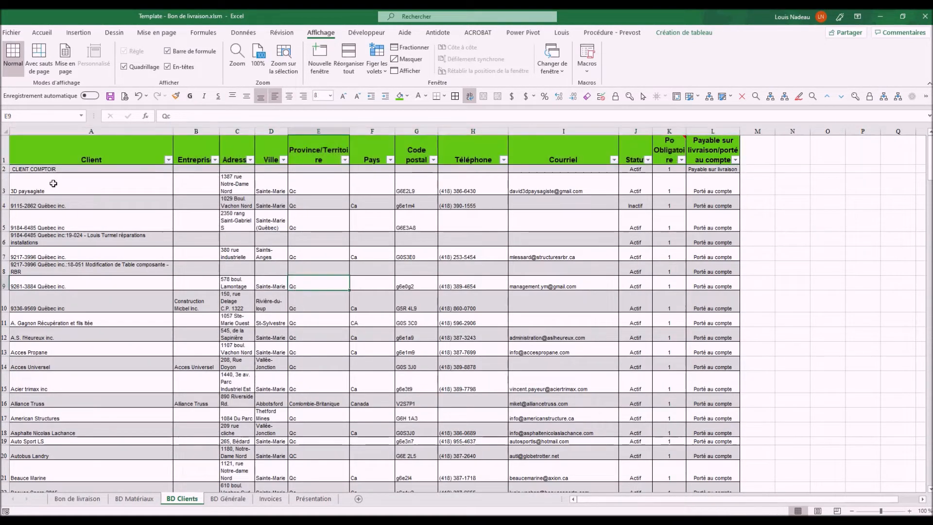
{"action": "left_click", "coordinate": [228, 500]}
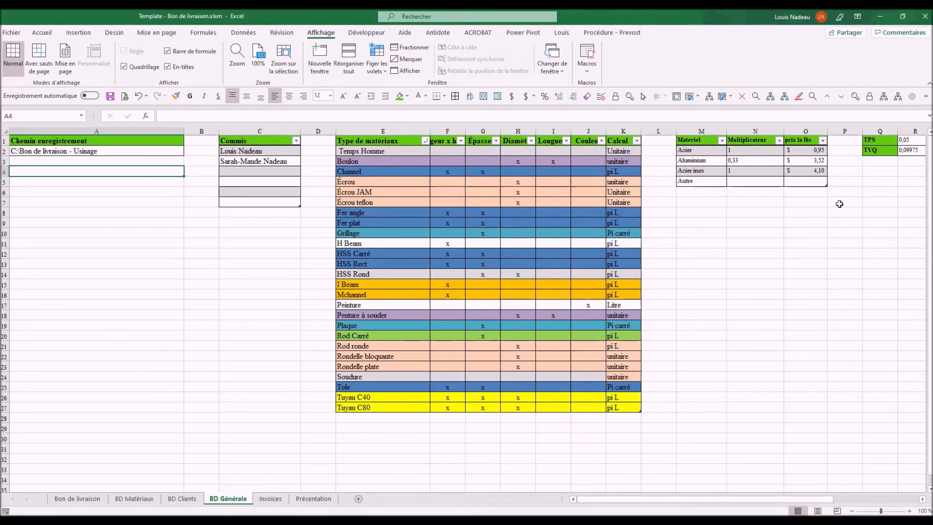
{"action": "left_click", "coordinate": [282, 501]}
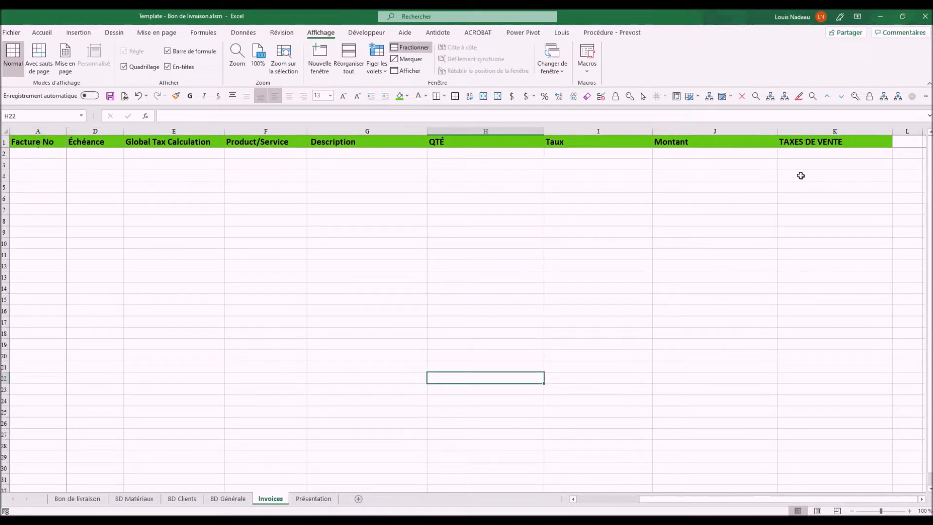
{"action": "left_click", "coordinate": [84, 500]}
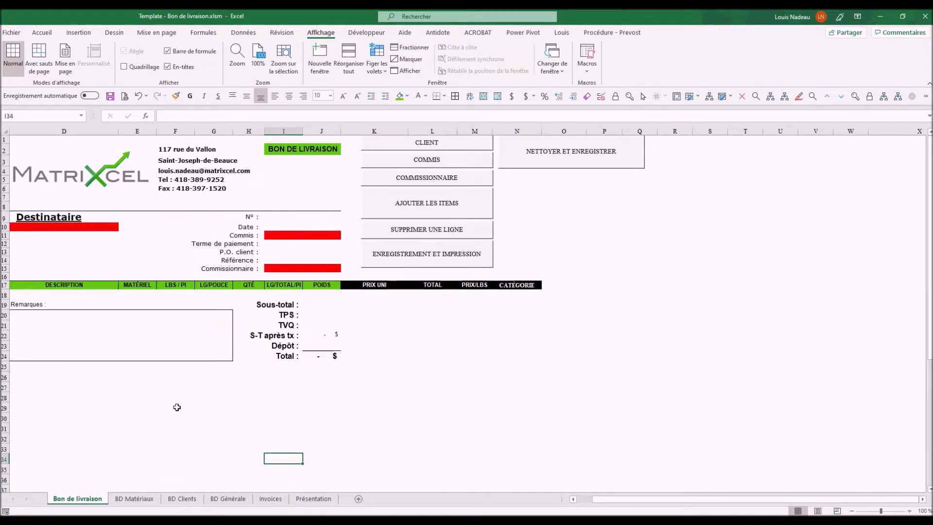
Search 'acc' in the COFFREUR client form and insert Acces Universel as the recipient
{"action": "left_click", "coordinate": [461, 143]}
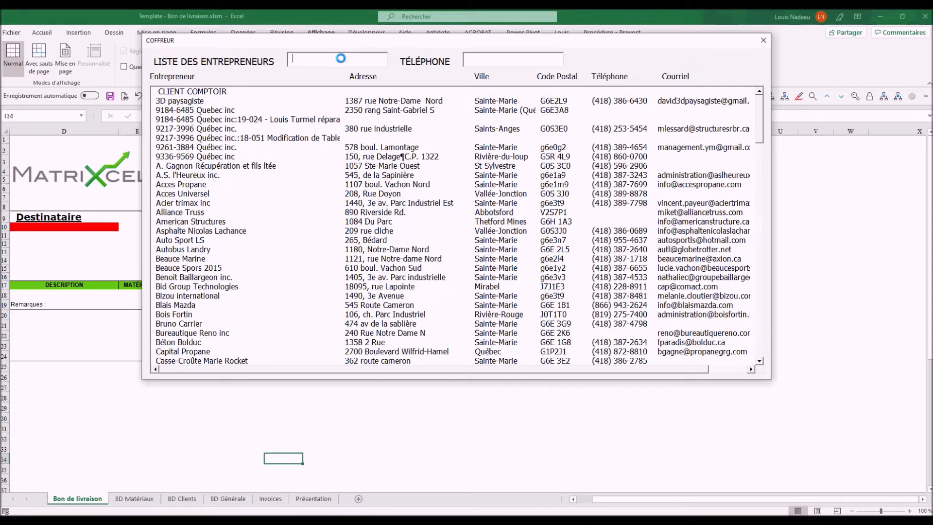
{"action": "type", "text": "acc"}
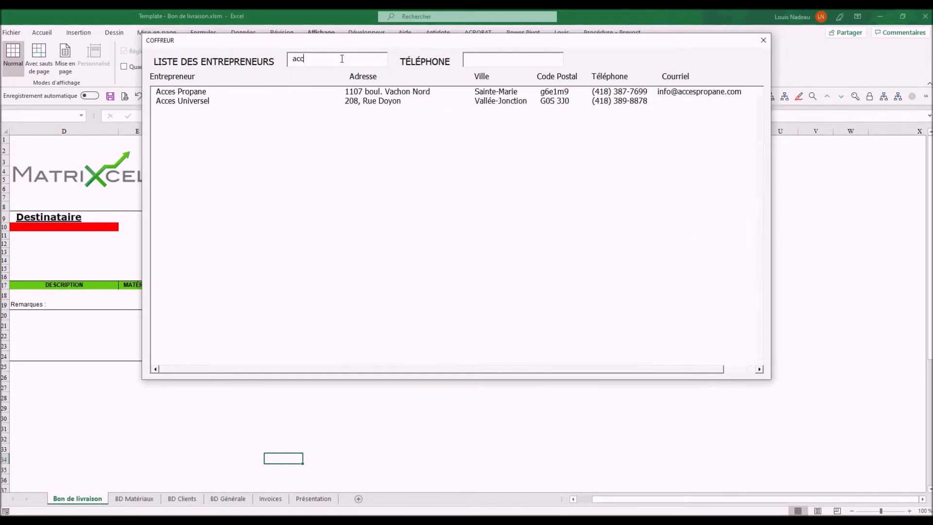
{"action": "left_click", "coordinate": [187, 102]}
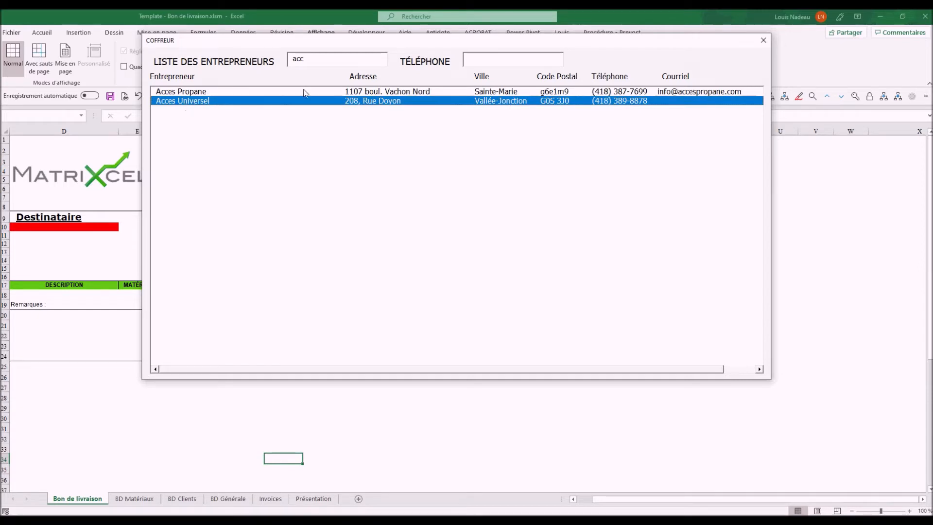
{"action": "double_click", "coordinate": [209, 102]}
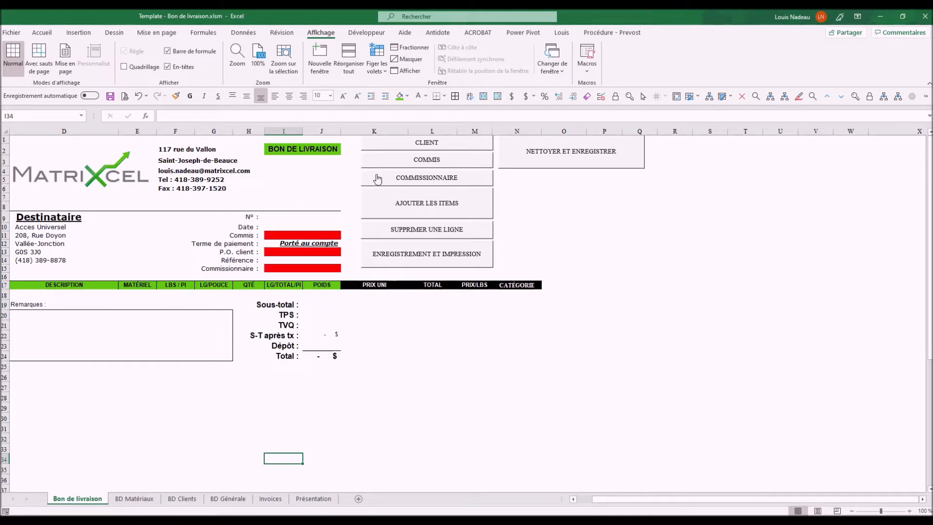
Choose the salesperson from the COMMIS list for the delivery note
{"action": "left_click", "coordinate": [431, 161]}
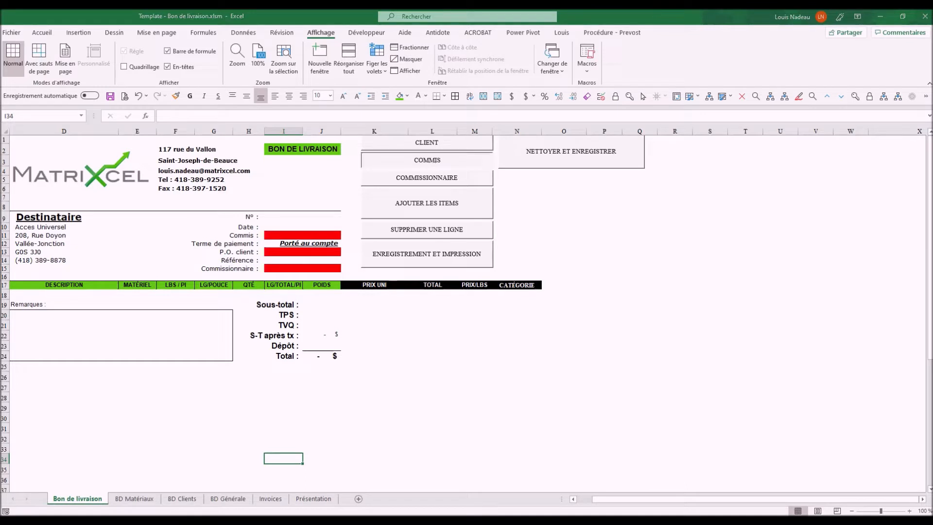
{"action": "left_click", "coordinate": [240, 174]}
{"action": "double_click", "coordinate": [239, 174]}
{"action": "left_click", "coordinate": [593, 197]}
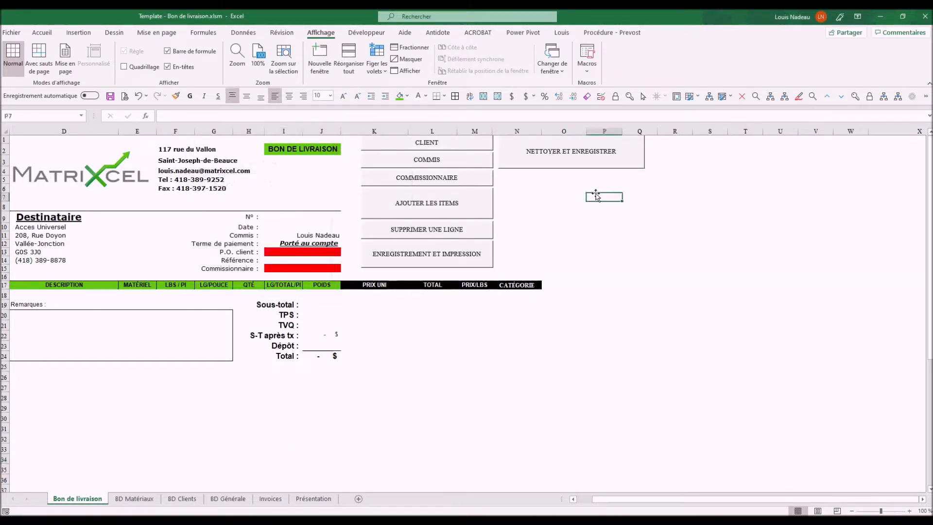
Enter the commission agent's name and the client's P.O. number
{"action": "left_click", "coordinate": [448, 179]}
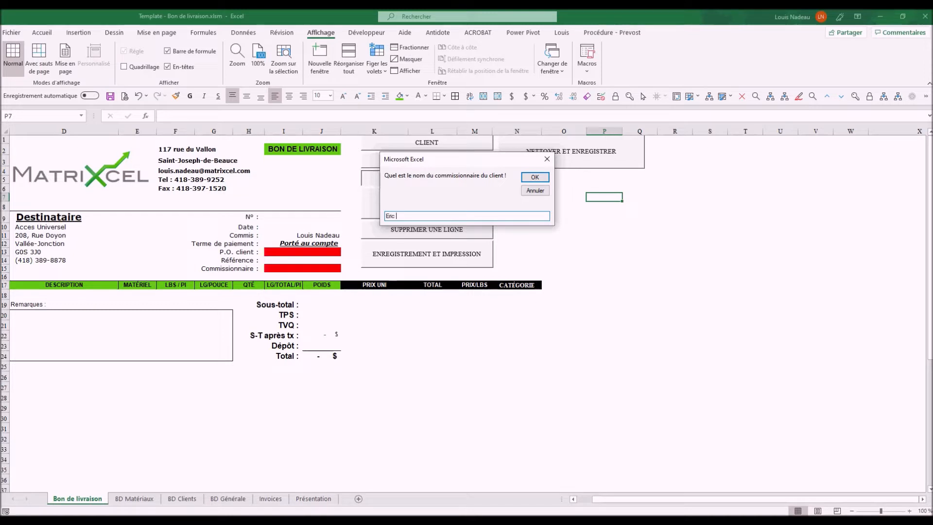
{"action": "left_click", "coordinate": [537, 177]}
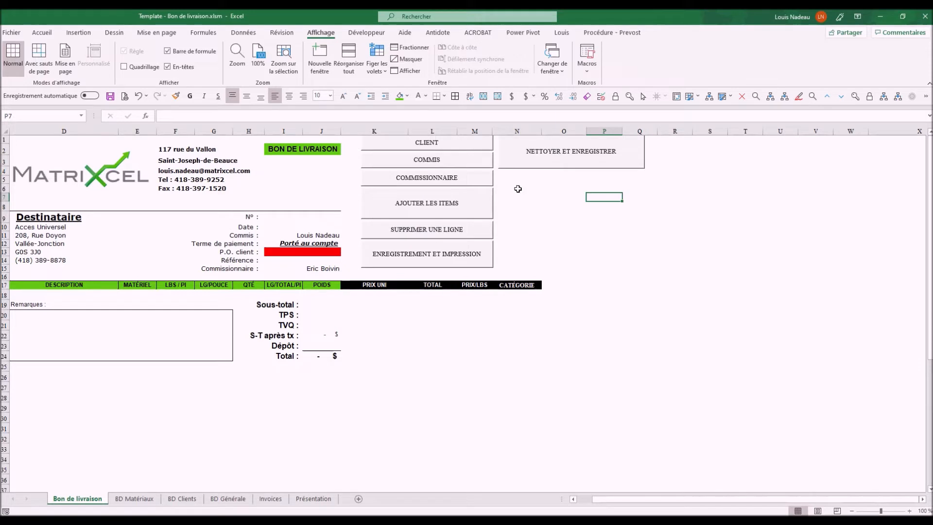
{"action": "left_click", "coordinate": [298, 249]}
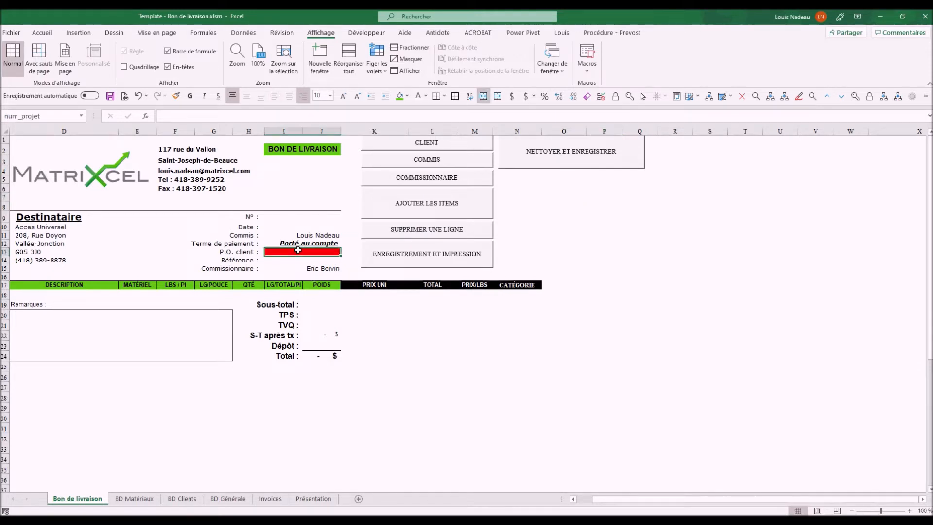
{"action": "type", "text": "123456"}
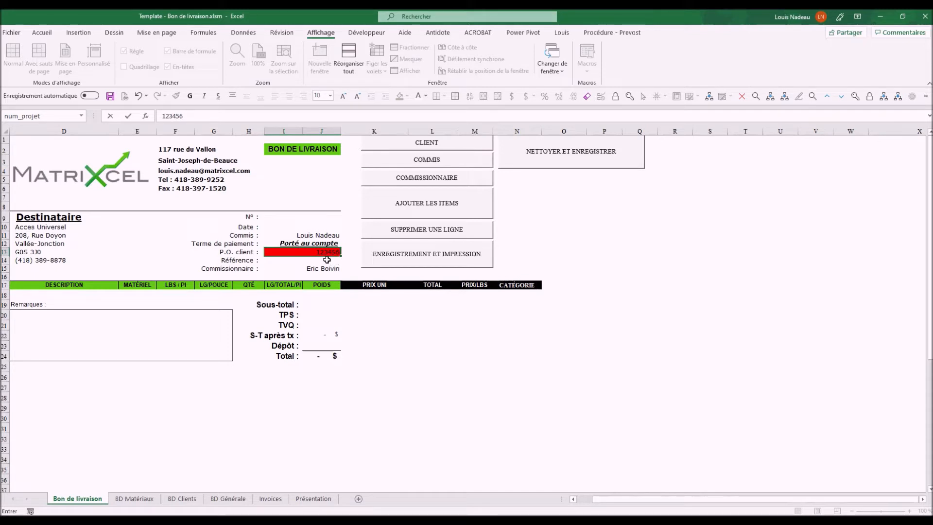
{"action": "left_click", "coordinate": [328, 260]}
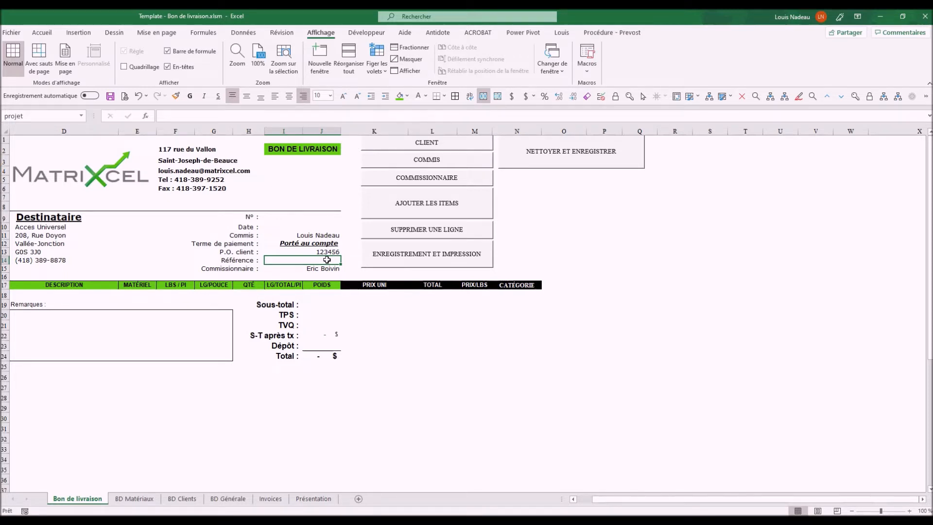
Stage the Boulon x 0,25 x 0,5 bolt at quantity 25 in the item selection form
{"action": "left_click", "coordinate": [428, 202]}
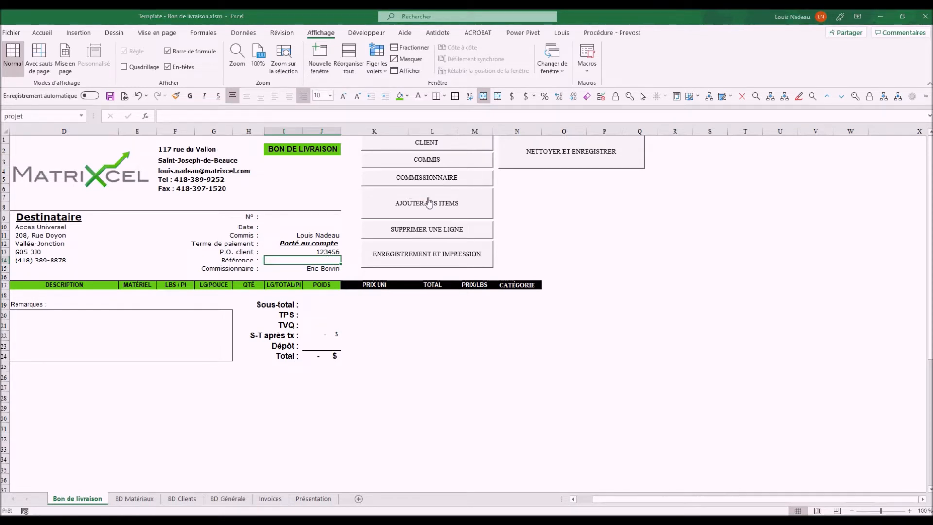
{"action": "left_click_drag", "start_coordinate": [906, 112], "coordinate": [474, 97]}
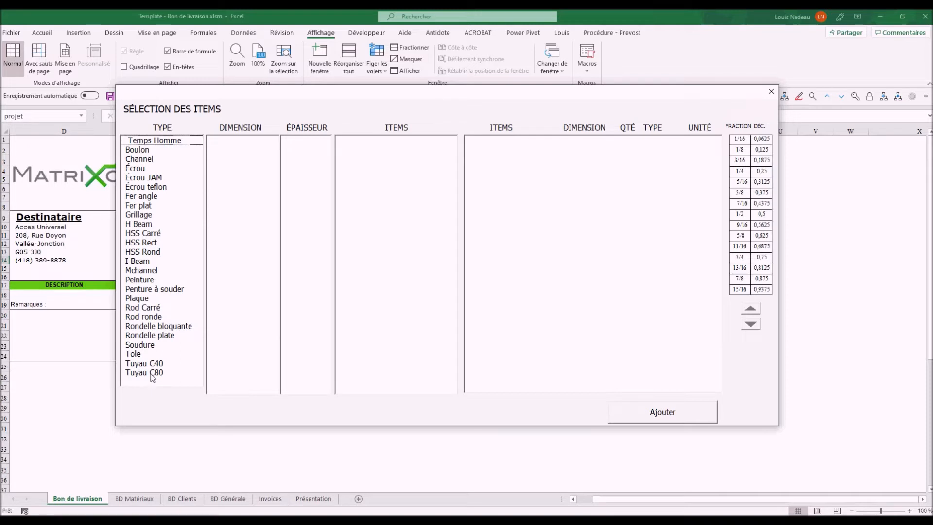
{"action": "left_click", "coordinate": [147, 153]}
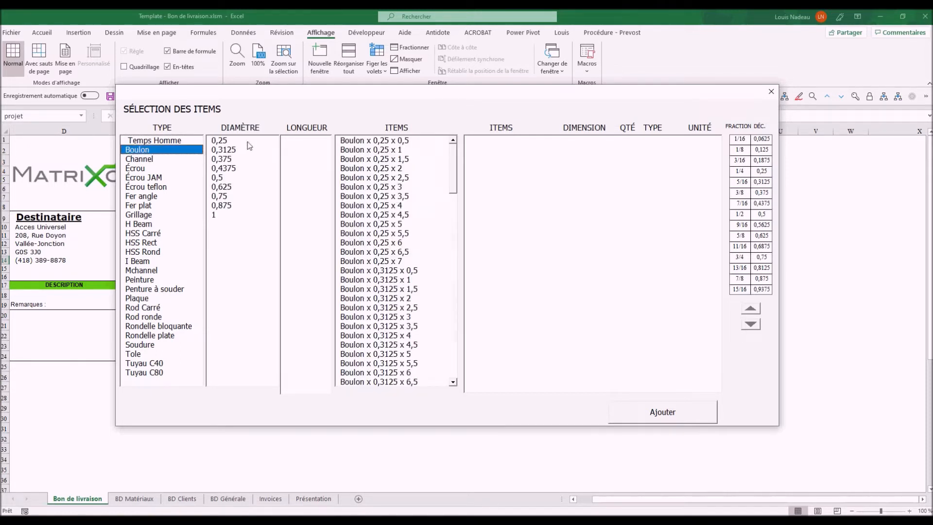
{"action": "left_click", "coordinate": [231, 142]}
{"action": "left_click", "coordinate": [311, 142]}
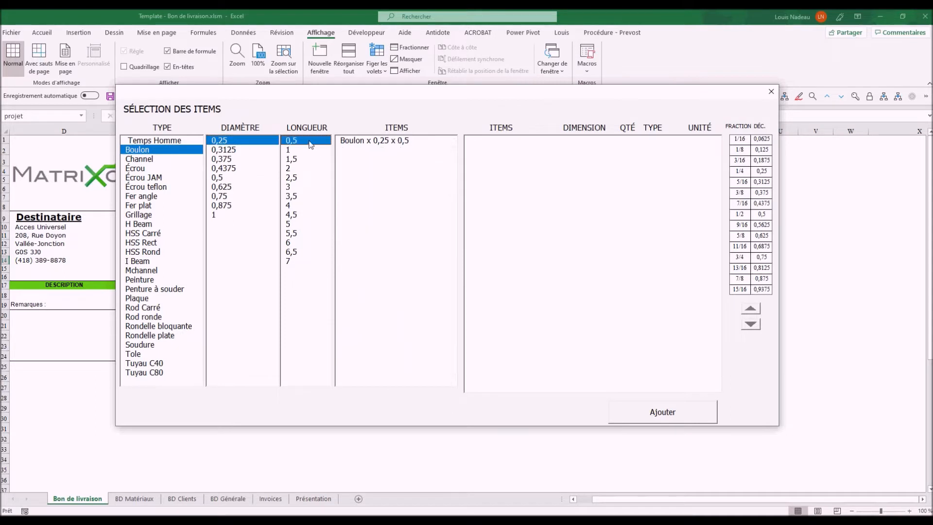
{"action": "double_click", "coordinate": [396, 141]}
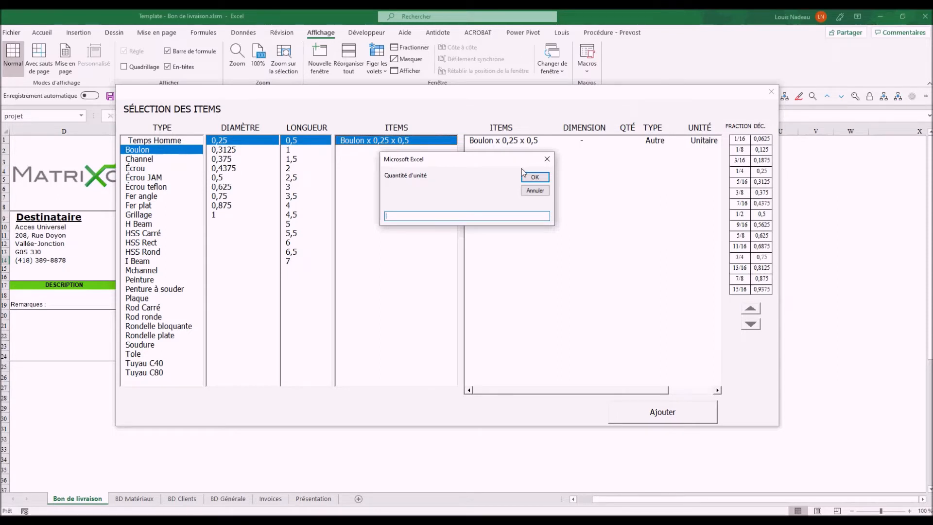
{"action": "type", "text": "25"}
{"action": "left_click", "coordinate": [535, 177]}
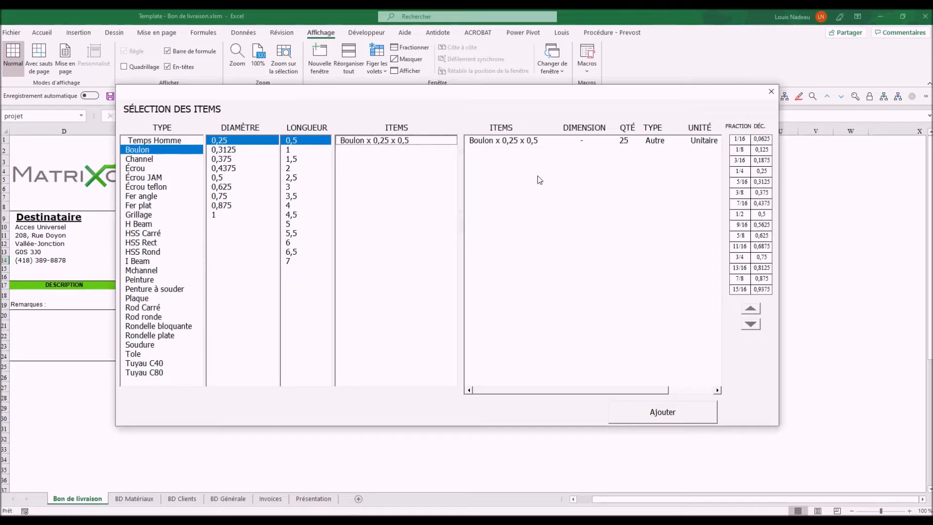
{"action": "left_click", "coordinate": [148, 160]}
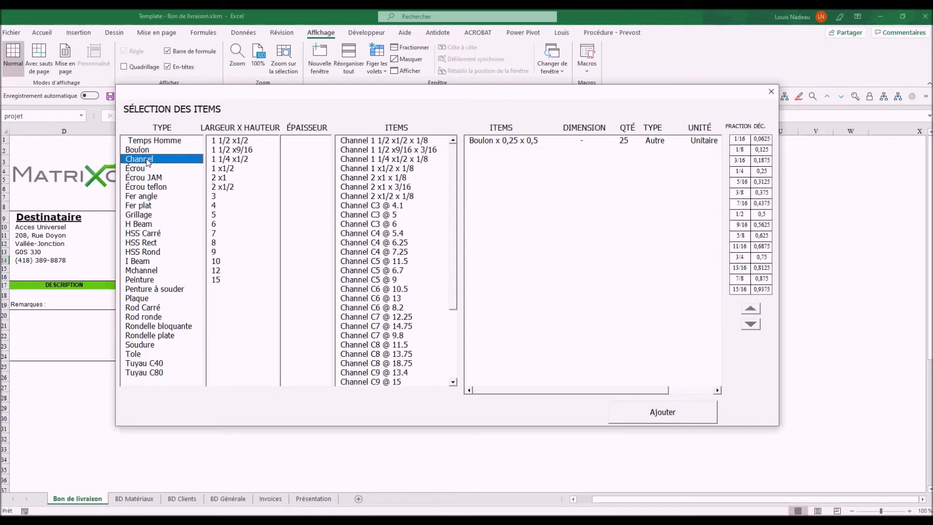
Add steel Channel 1 1/2 x1/2 x 1/8, length 120, quantity 2
{"action": "left_click", "coordinate": [369, 141]}
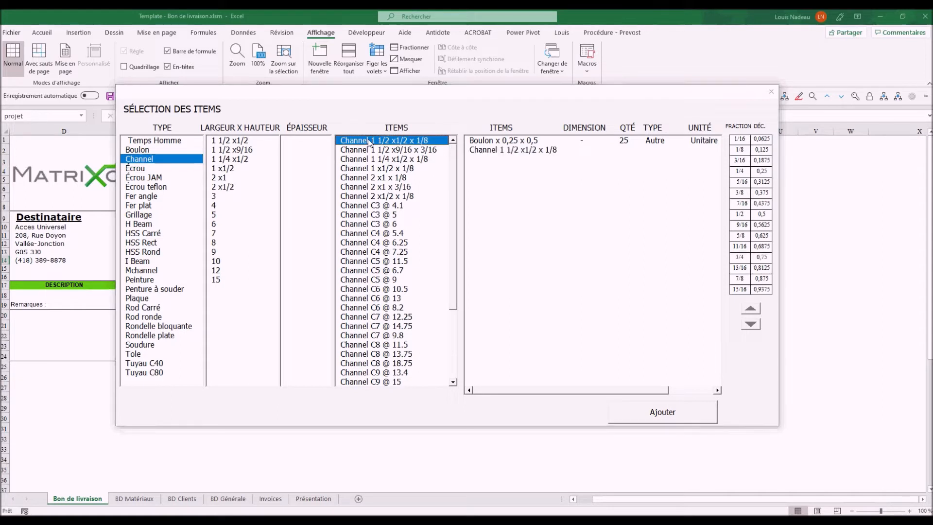
{"action": "left_click_drag", "start_coordinate": [448, 195], "coordinate": [419, 168]}
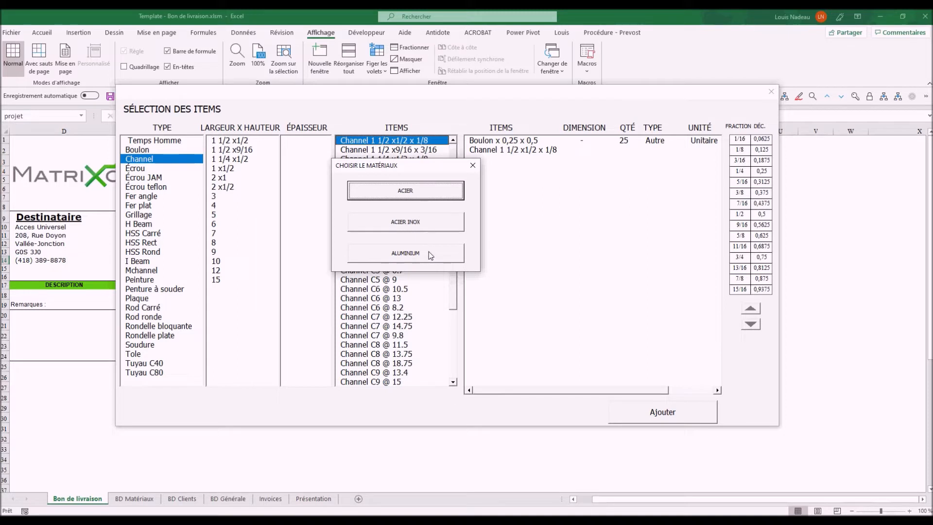
{"action": "left_click", "coordinate": [421, 193]}
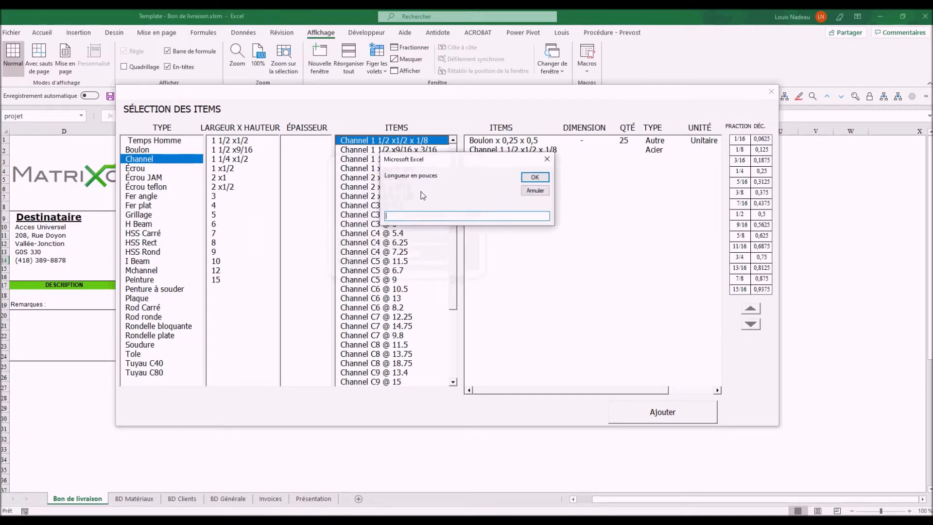
{"action": "type", "text": "120"}
{"action": "key", "text": "Return"}
{"action": "type", "text": "2"}
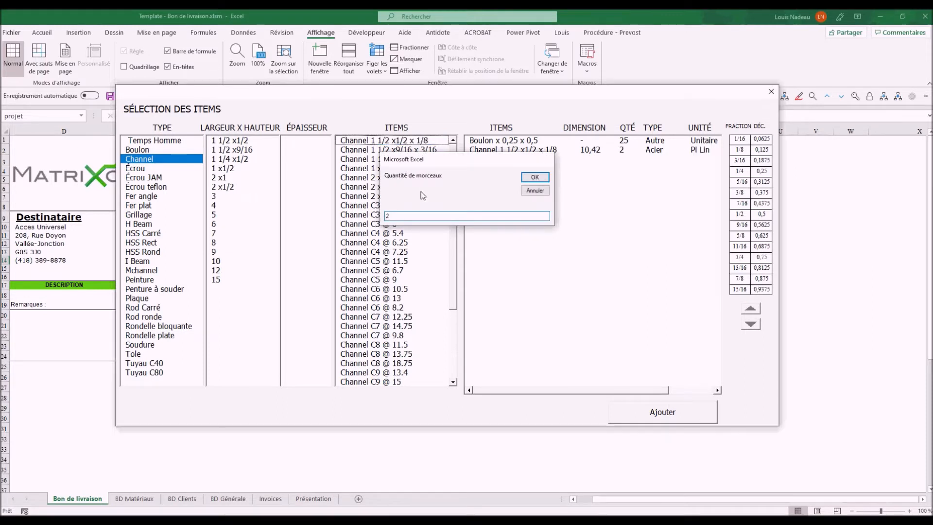
{"action": "key", "text": "Return"}
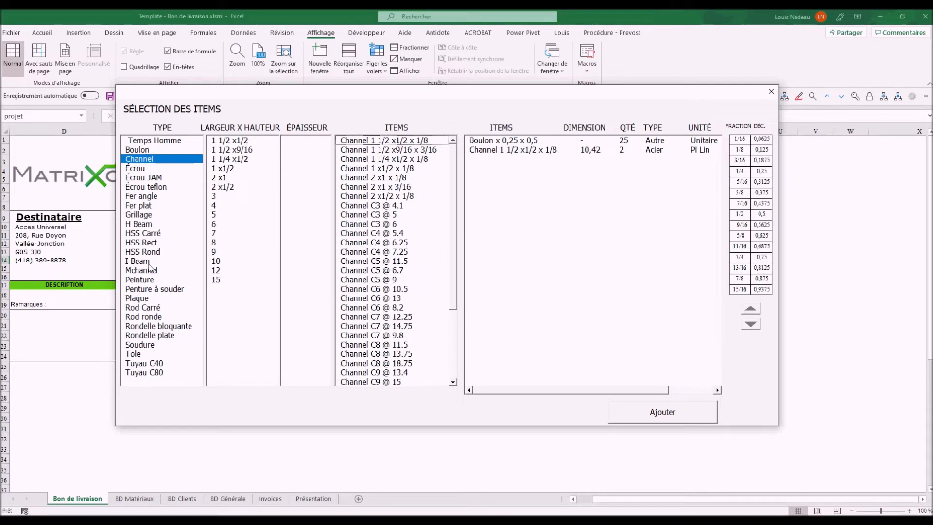
Add aluminium Plaque 3/16 with a 25 by 1 surface, quantity 3
{"action": "left_click", "coordinate": [147, 299]}
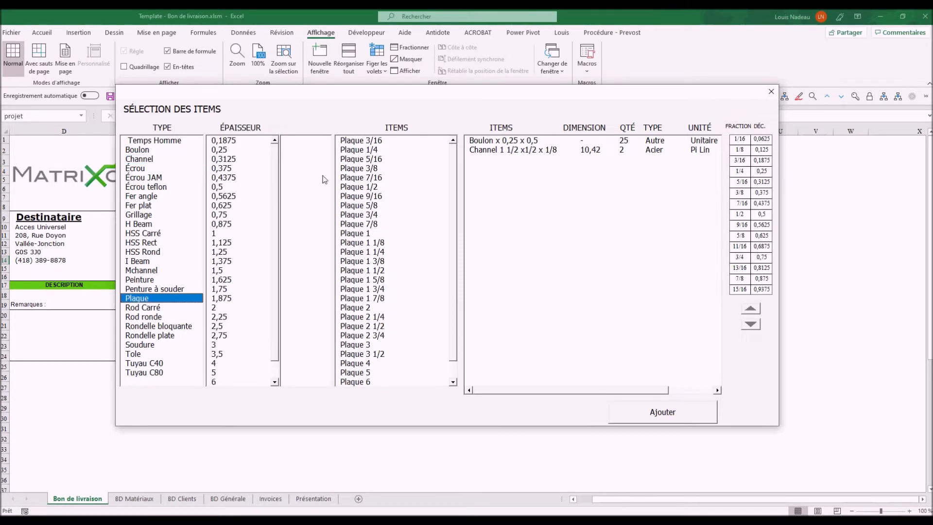
{"action": "left_click", "coordinate": [358, 141]}
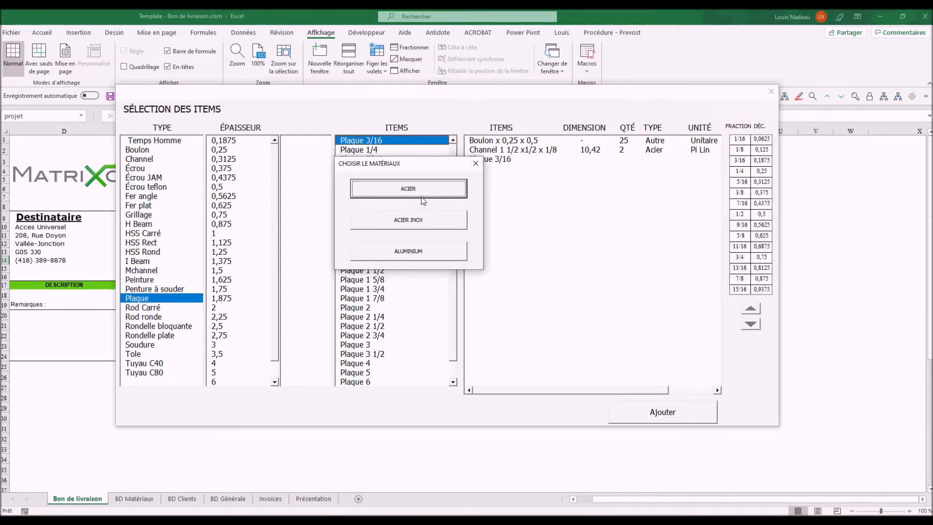
{"action": "left_click", "coordinate": [425, 253]}
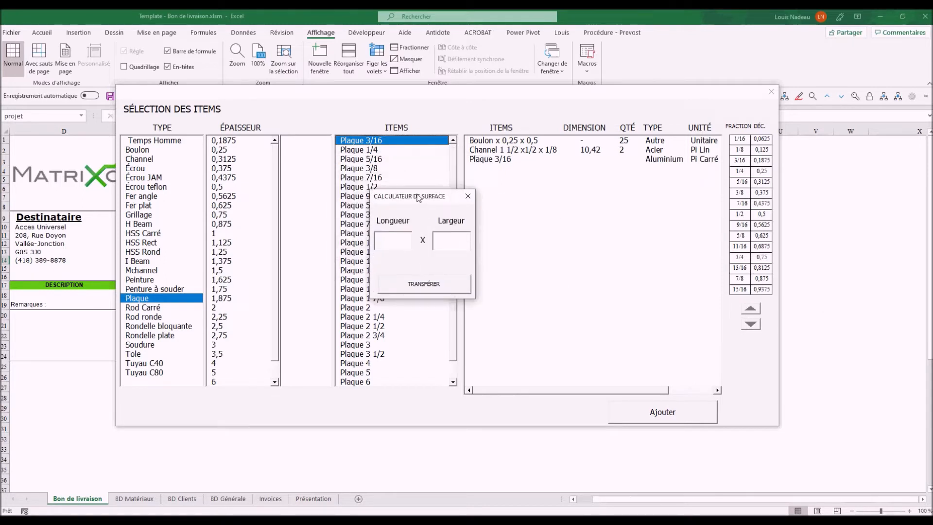
{"action": "type", "text": "25"}
{"action": "key", "text": "Tab"}
{"action": "type", "text": "1"}
{"action": "left_click", "coordinate": [412, 284]}
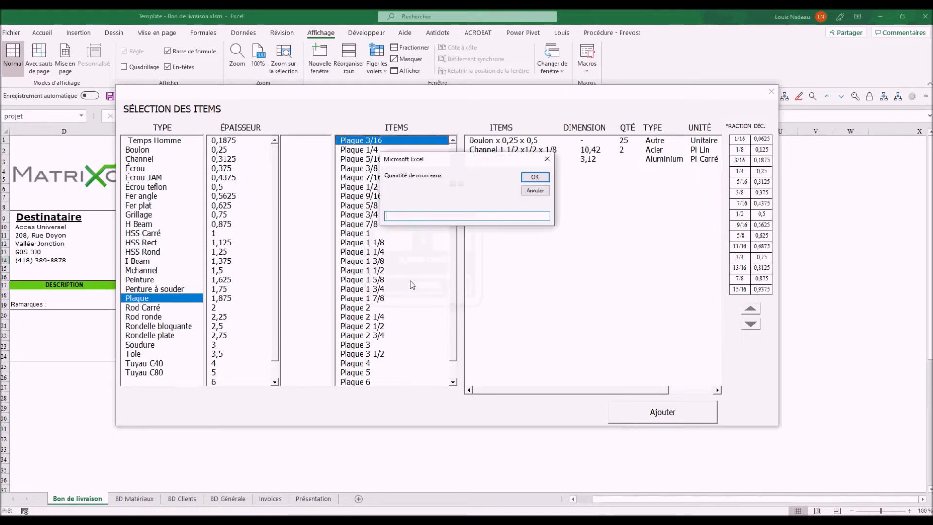
{"action": "type", "text": "3"}
{"action": "key", "text": "Return"}
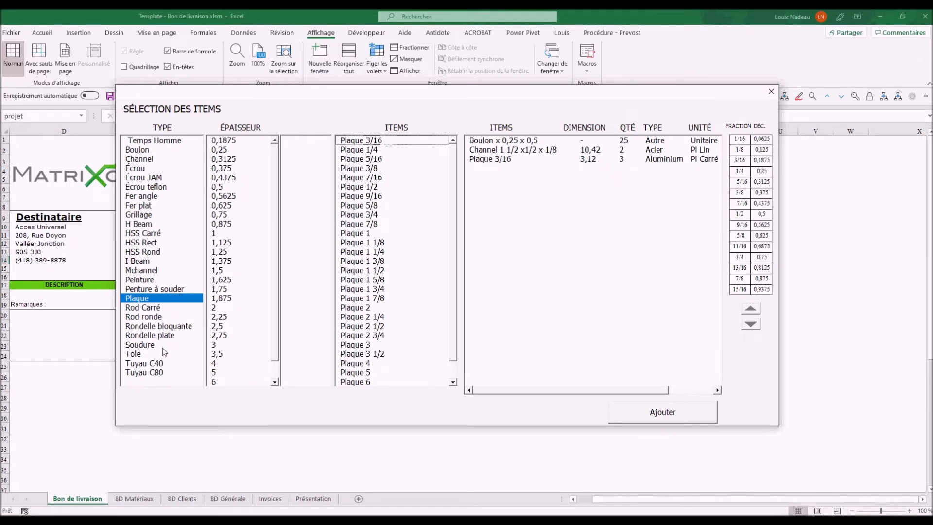
Add Peinture - Blanc, 4 litres, 2 containers
{"action": "left_click", "coordinate": [159, 279]}
{"action": "double_click", "coordinate": [355, 150]}
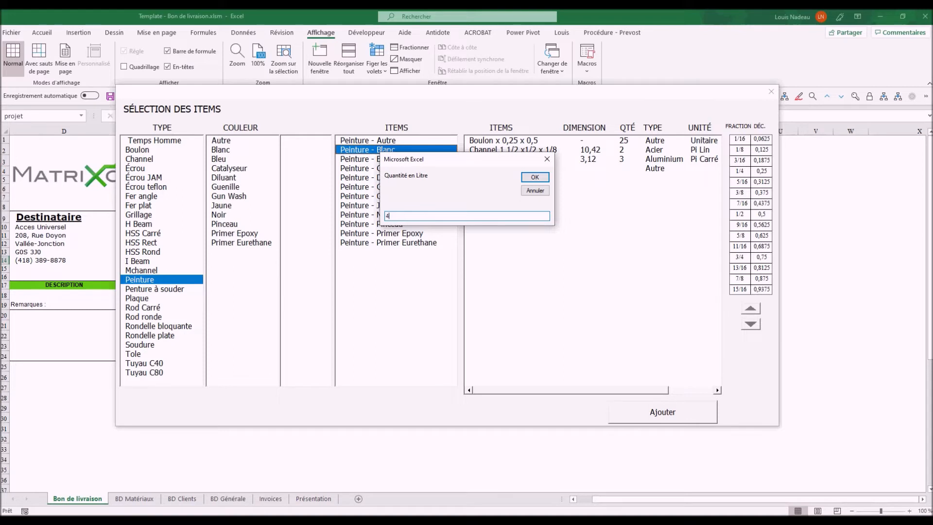
{"action": "key", "text": "Return"}
{"action": "type", "text": "2"}
{"action": "key", "text": "Return"}
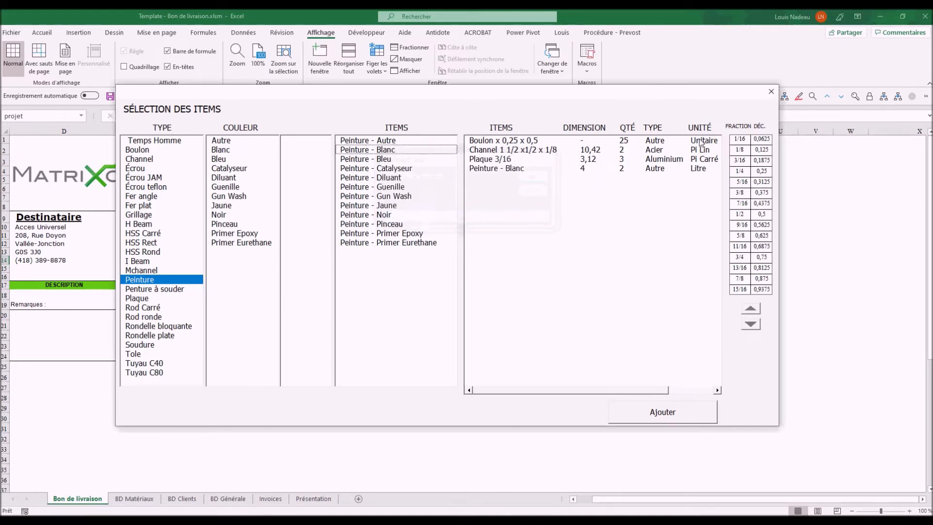
Keep the white paint last in the list and write all four items to the note
{"action": "left_click", "coordinate": [612, 168]}
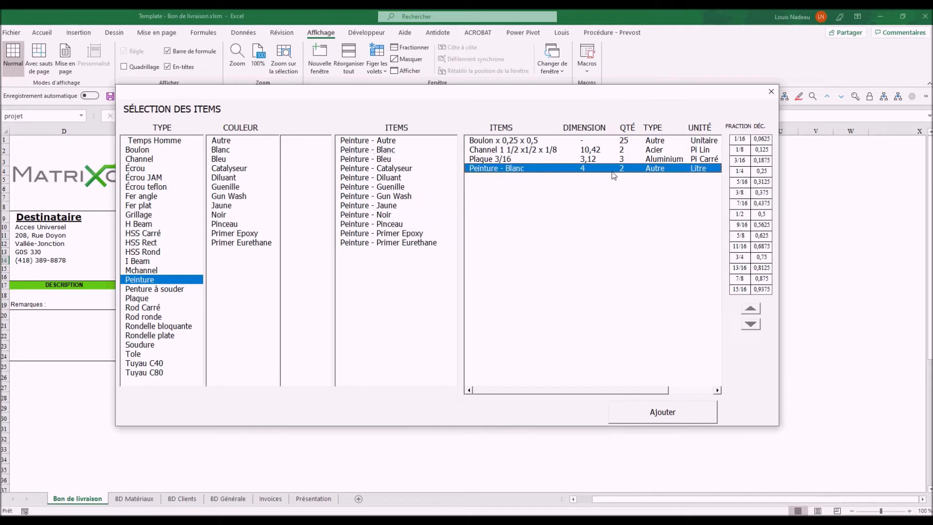
{"action": "left_click", "coordinate": [751, 310]}
{"action": "left_click", "coordinate": [751, 311]}
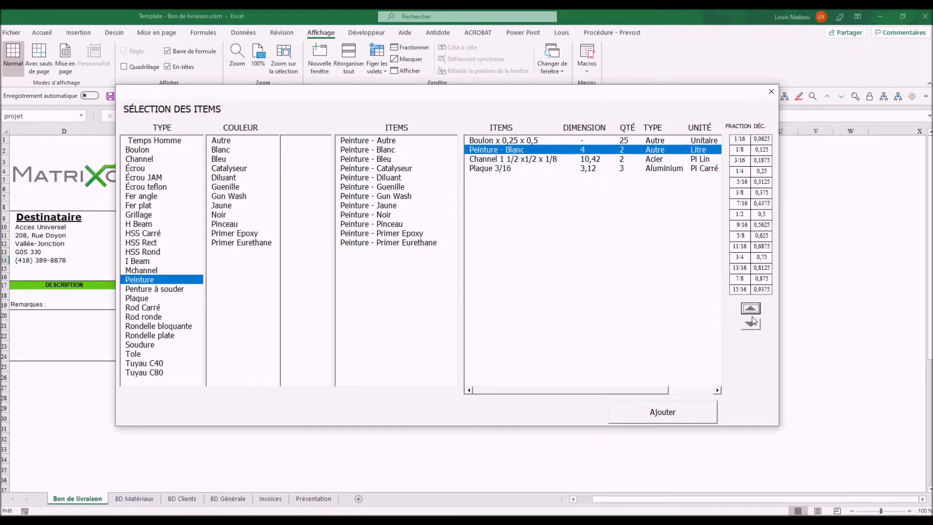
{"action": "left_click", "coordinate": [751, 324]}
{"action": "left_click", "coordinate": [751, 324]}
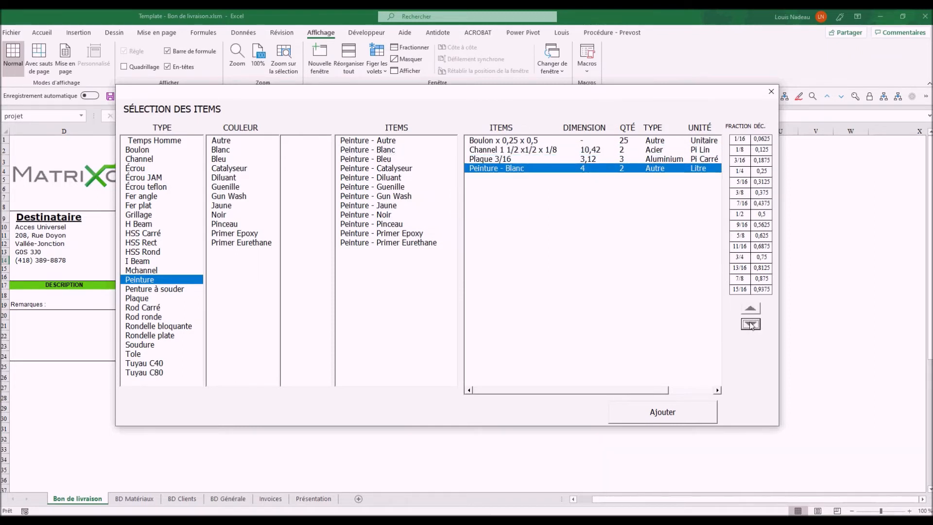
{"action": "left_click", "coordinate": [667, 415]}
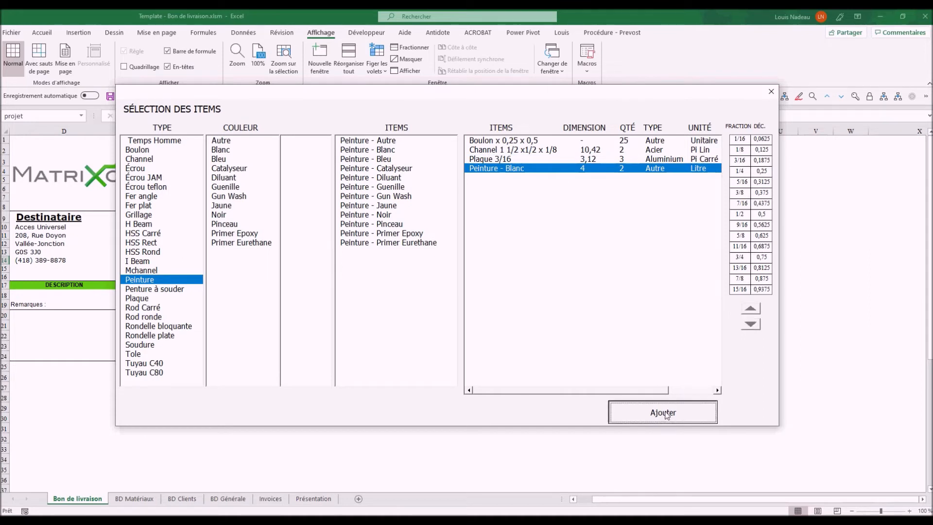
{"action": "left_click", "coordinate": [667, 415]}
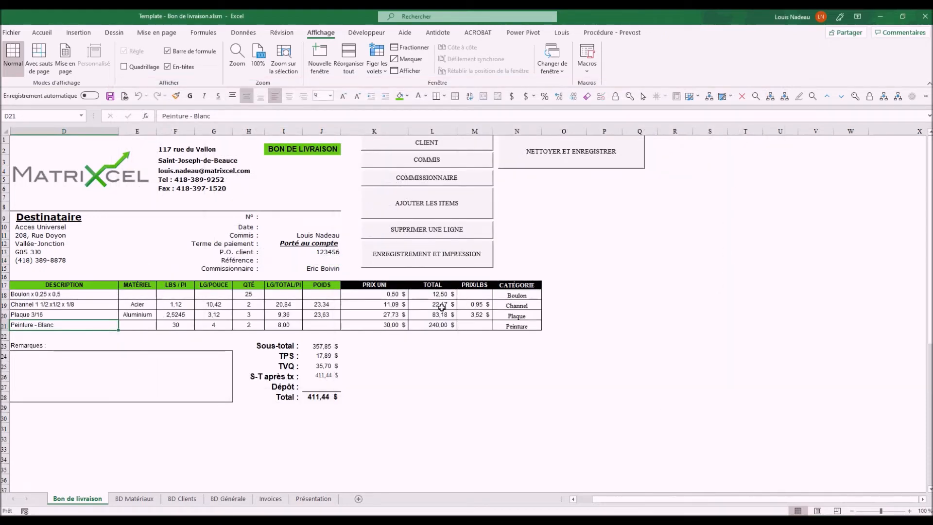
Run ENREGISTREMENT ET IMPRESSION to save delivery note 1003 as 1003.xlsm and print it
{"action": "left_click", "coordinate": [427, 258]}
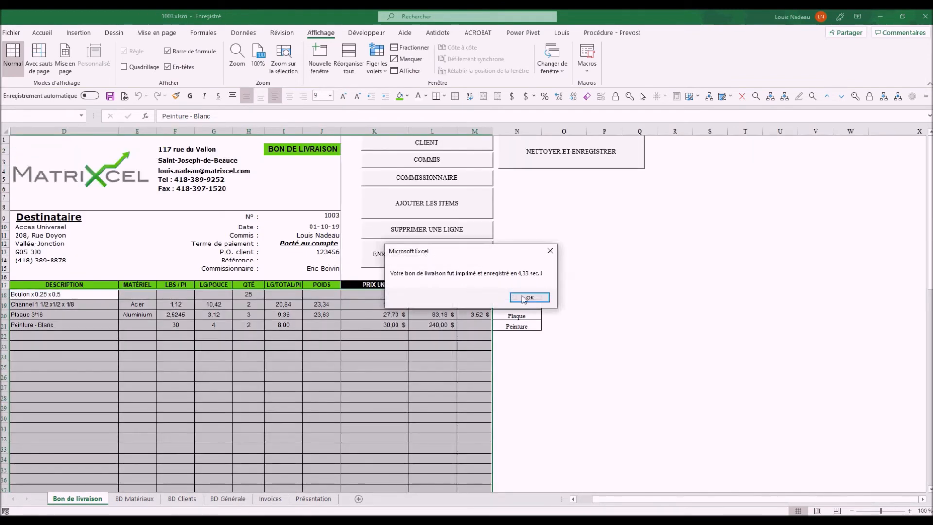
Dismiss the confirmation, review delivery note 1003's totals, then switch to File Explorer
{"action": "left_click", "coordinate": [530, 298]}
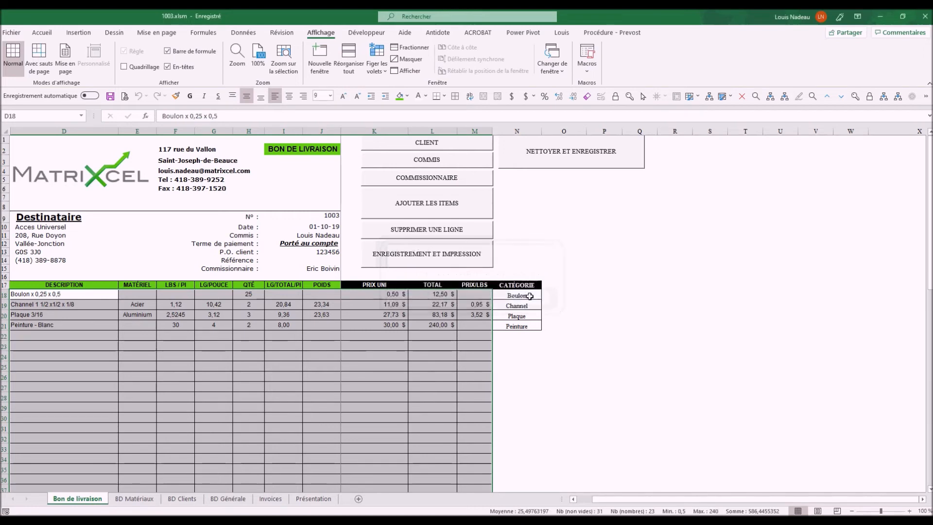
{"action": "left_click", "coordinate": [568, 357]}
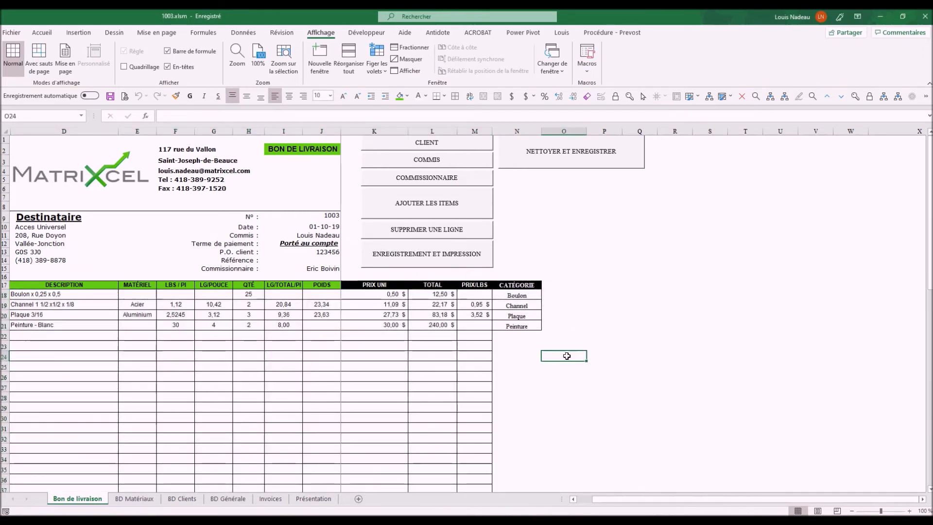
{"action": "scroll", "coordinate": [303, 326], "scroll_direction": "down", "scroll_amount": 6}
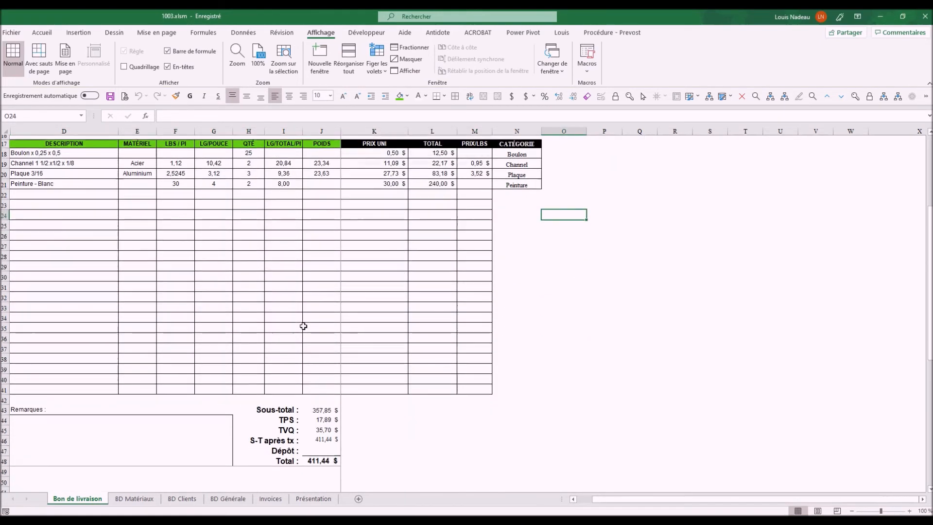
{"action": "scroll", "coordinate": [276, 343], "scroll_direction": "up", "scroll_amount": 1}
{"action": "scroll", "coordinate": [276, 344], "scroll_direction": "up", "scroll_amount": 5}
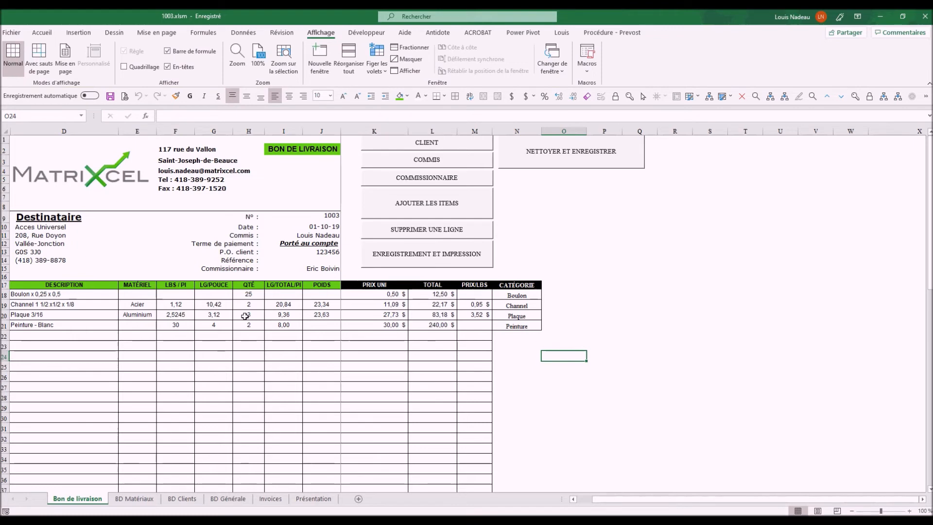
{"action": "scroll", "coordinate": [269, 351], "scroll_direction": "down", "scroll_amount": 1}
{"action": "scroll", "coordinate": [270, 350], "scroll_direction": "down", "scroll_amount": 5}
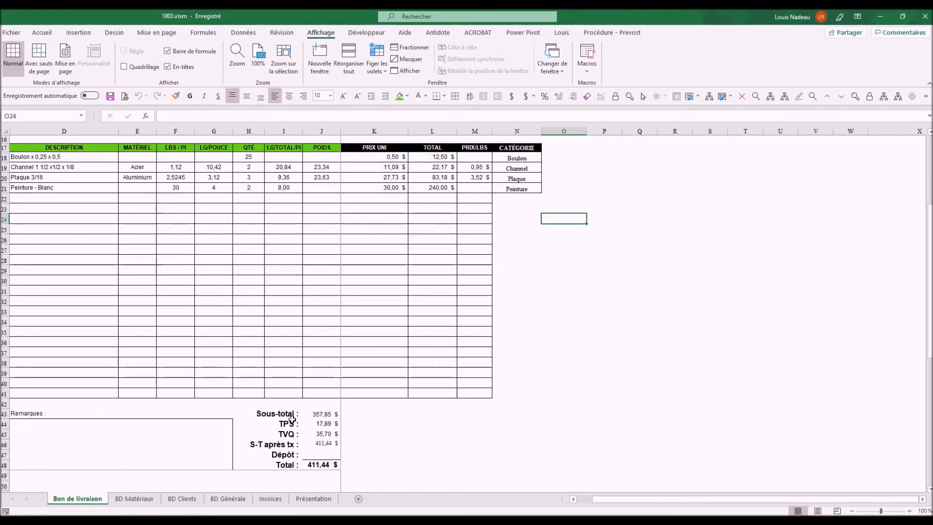
{"action": "scroll", "coordinate": [102, 338], "scroll_direction": "up", "scroll_amount": 4}
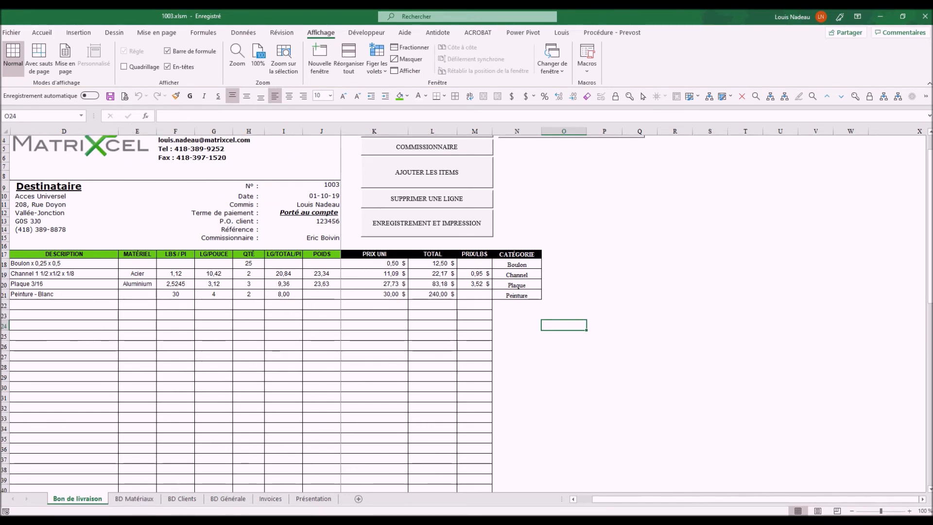
{"action": "left_click", "coordinate": [140, 513]}
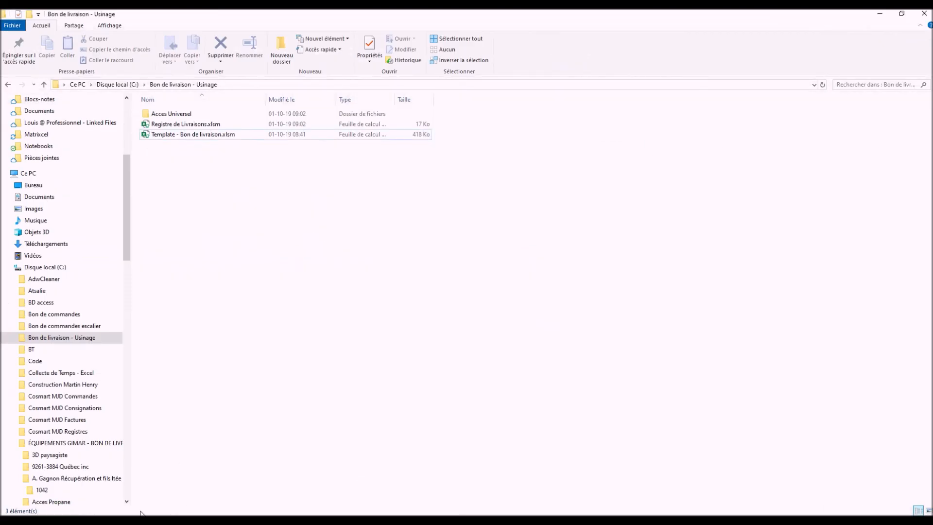
Open Acces Universel > 1003 and select 1003.pdf beside 1003.xlsm
{"action": "double_click", "coordinate": [169, 115]}
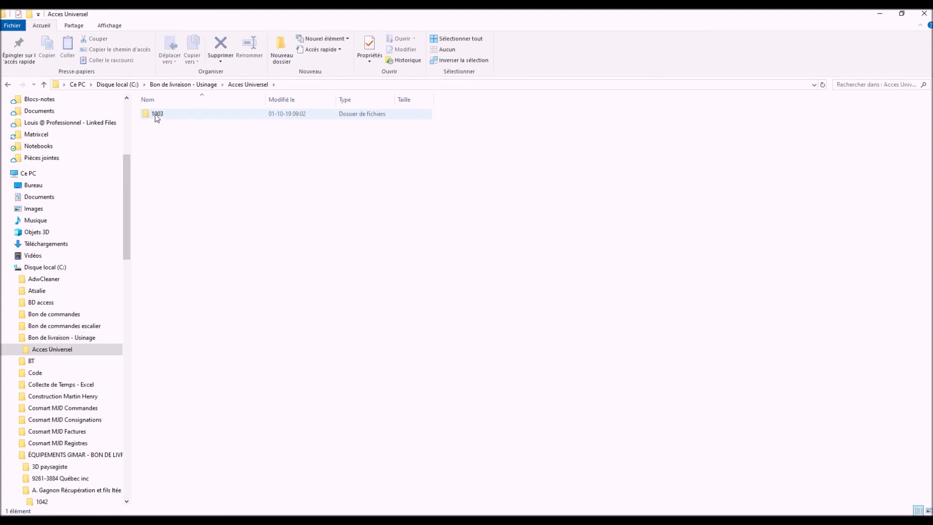
{"action": "double_click", "coordinate": [156, 115]}
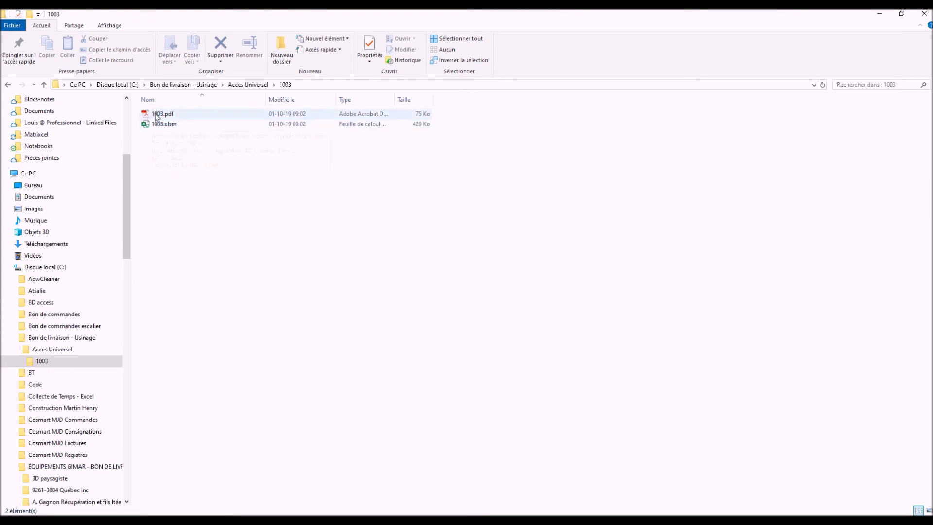
{"action": "left_click", "coordinate": [161, 115]}
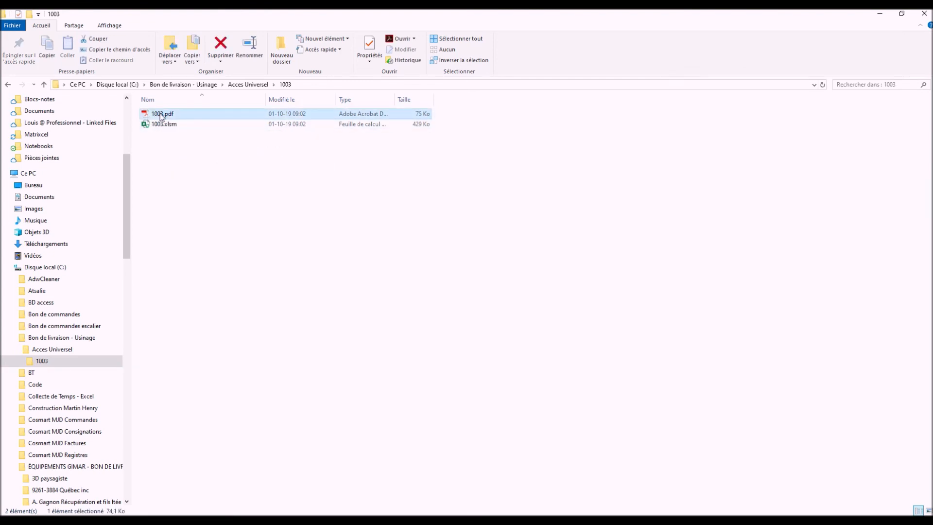
Review 1003.pdf in Acrobat down to the 411,44 $ total, then minimize Acrobat
{"action": "double_click", "coordinate": [160, 114]}
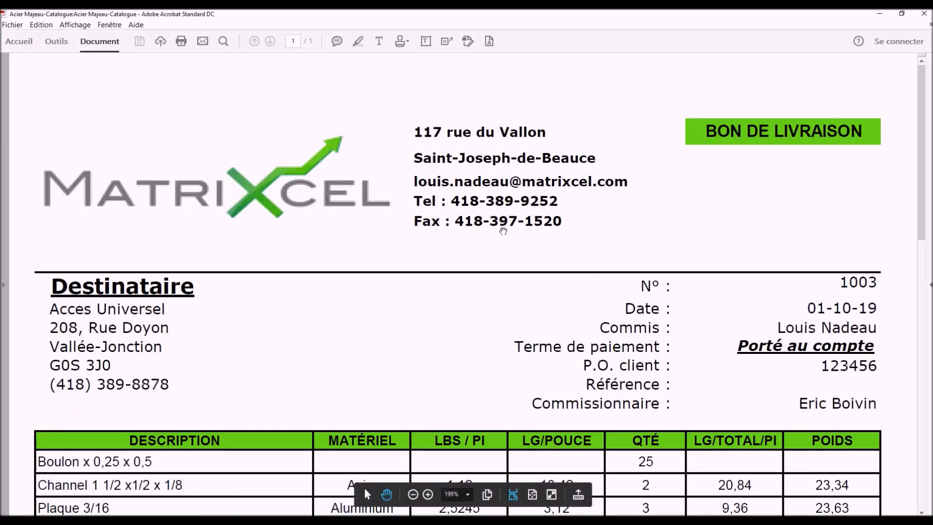
{"action": "scroll", "coordinate": [503, 232], "scroll_direction": "down", "scroll_amount": 10}
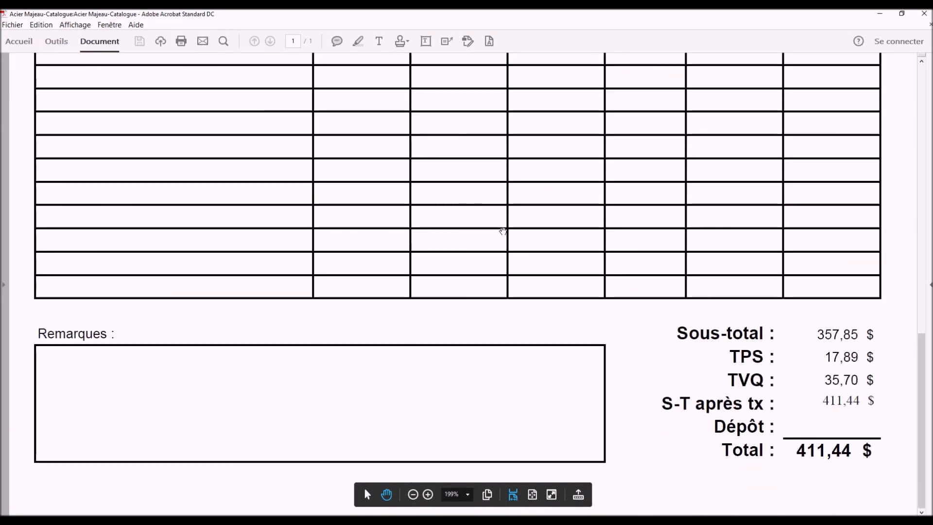
{"action": "scroll", "coordinate": [503, 232], "scroll_direction": "up", "scroll_amount": 10}
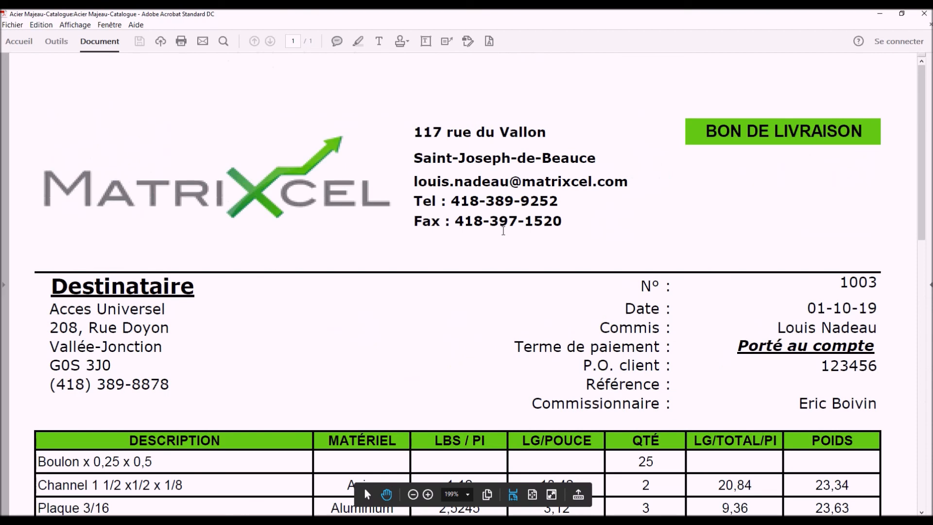
{"action": "left_click", "coordinate": [880, 14]}
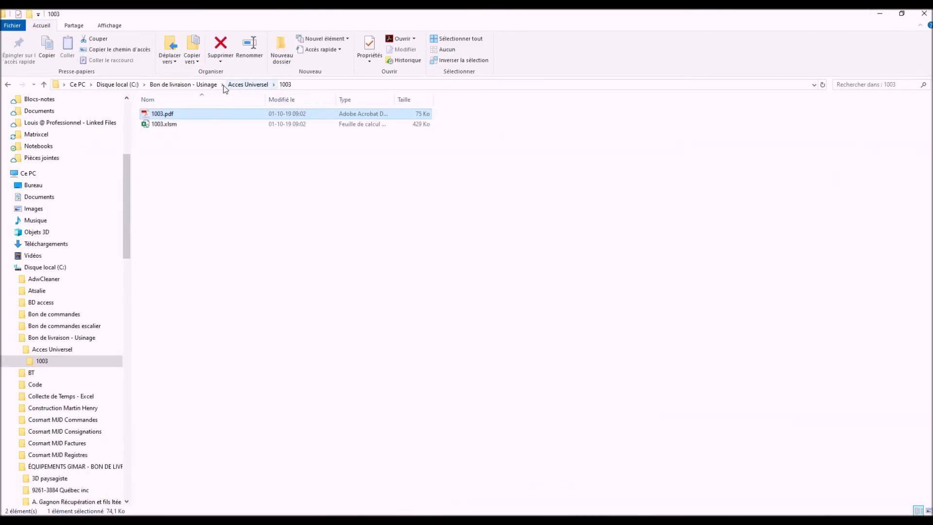
Return to the Bon de livraison - Usinage folder and open Registre de livraisons.xlsm
{"action": "left_click", "coordinate": [205, 86]}
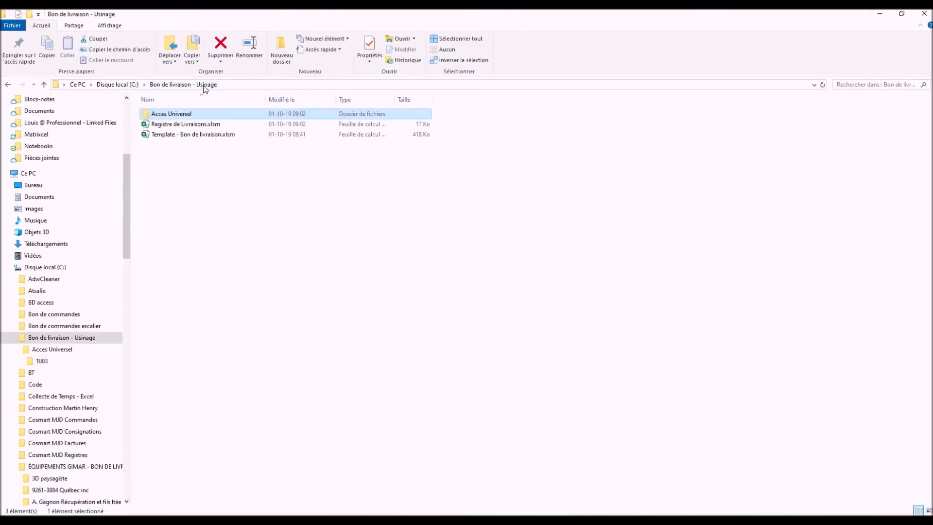
{"action": "double_click", "coordinate": [183, 125]}
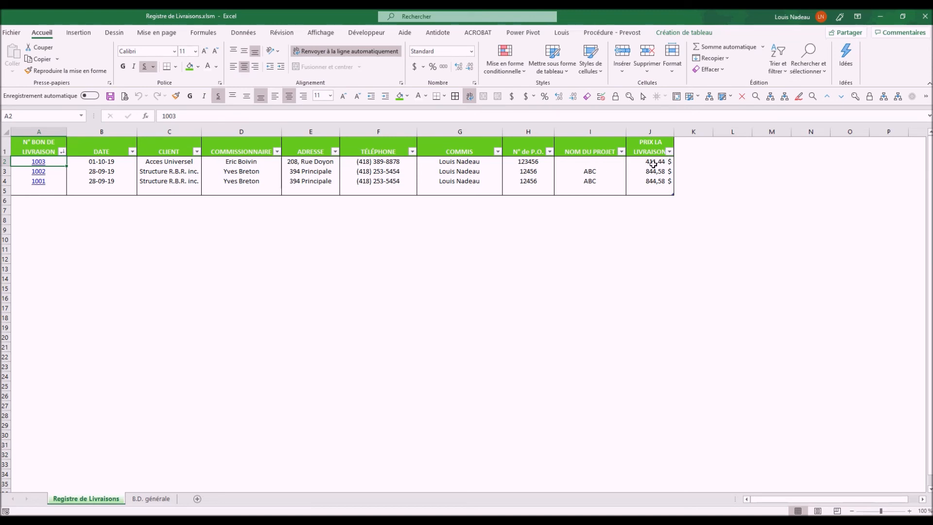
Follow the 1003 link in cell A2 and display 1003.xlsm's Invoices sheet with its four items
{"action": "left_click", "coordinate": [42, 162]}
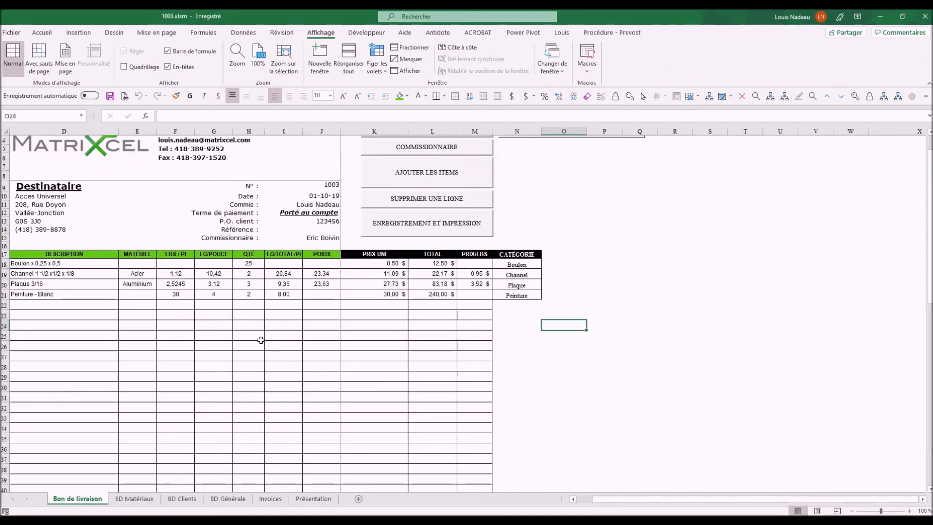
{"action": "scroll", "coordinate": [261, 341], "scroll_direction": "up", "scroll_amount": 1}
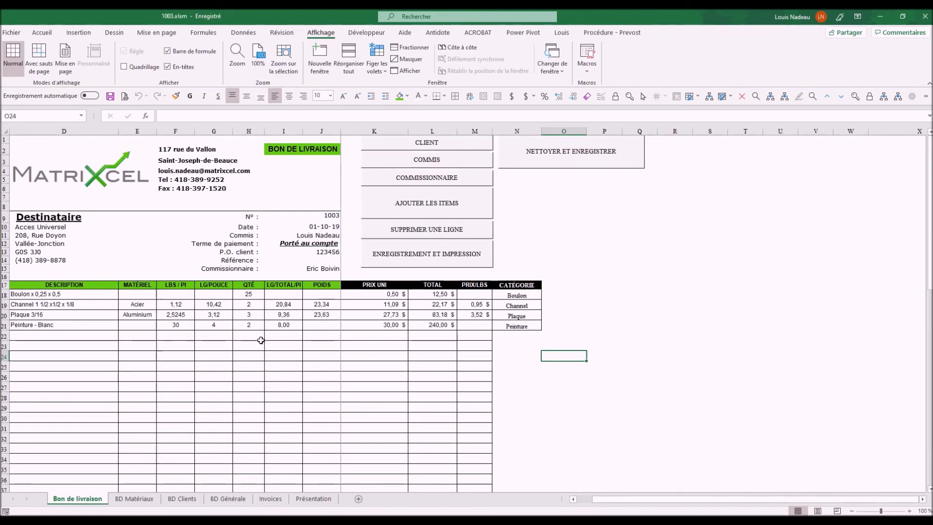
{"action": "left_click", "coordinate": [275, 498]}
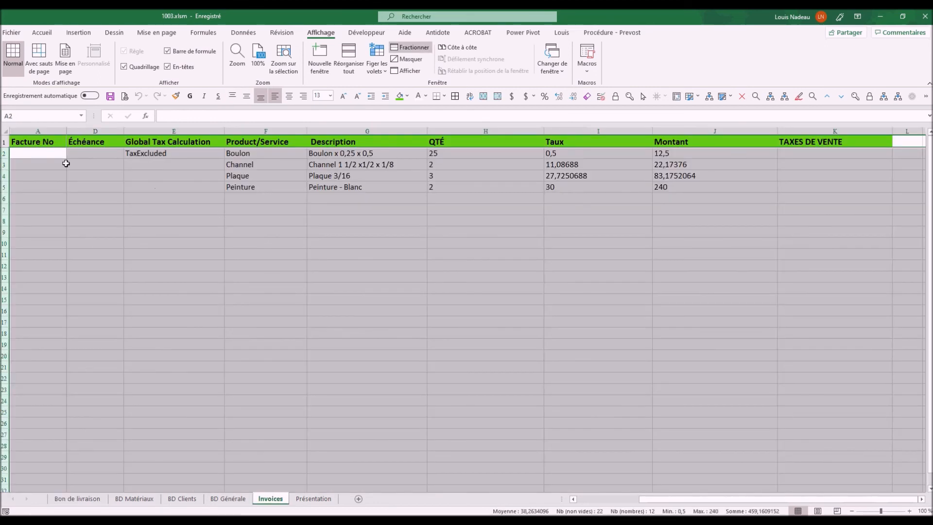
{"action": "left_click", "coordinate": [189, 253]}
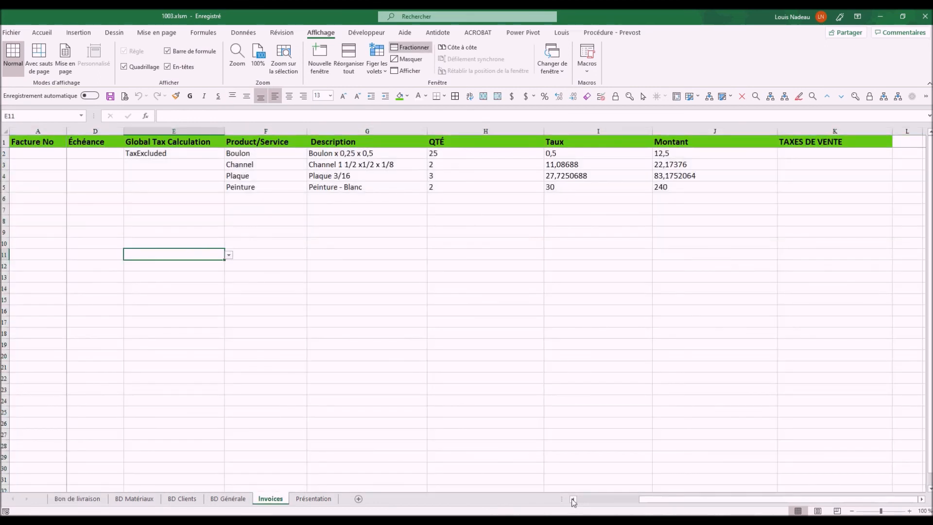
{"action": "left_click_drag", "start_coordinate": [675, 501], "coordinate": [546, 480]}
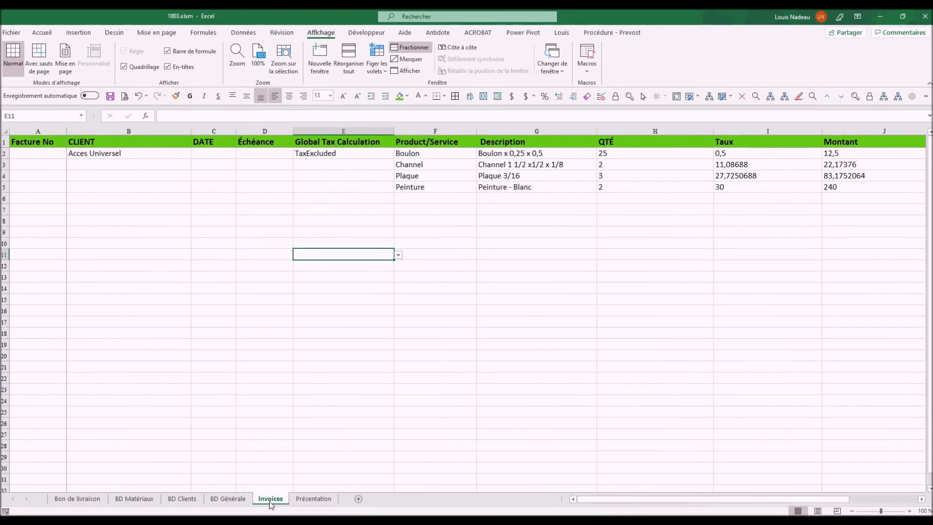
Display the Présentation sheet of 1003.xlsm with the MatriXcel logo deselected
{"action": "left_click", "coordinate": [321, 500]}
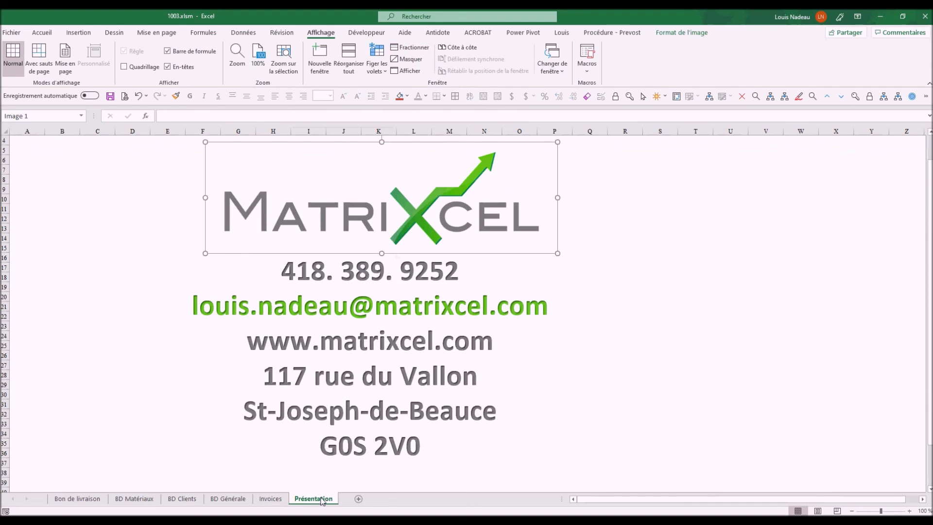
{"action": "left_click", "coordinate": [612, 353]}
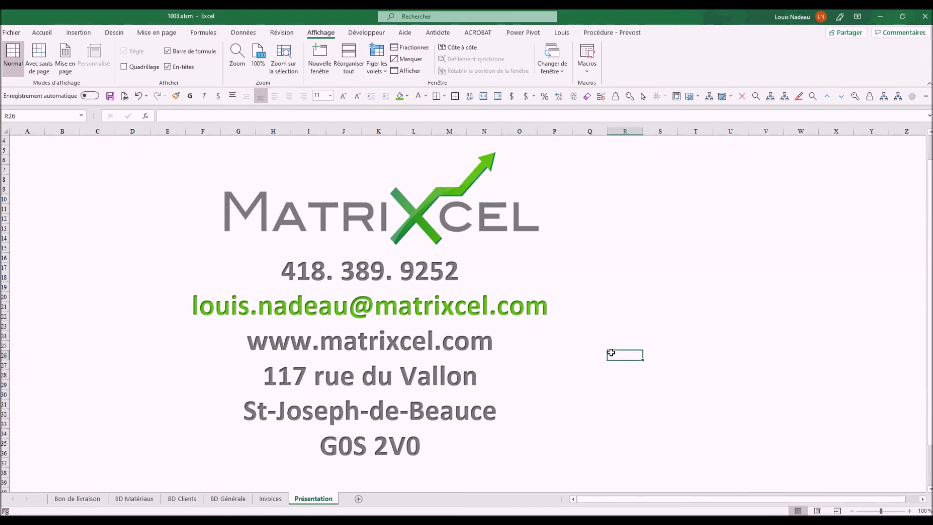